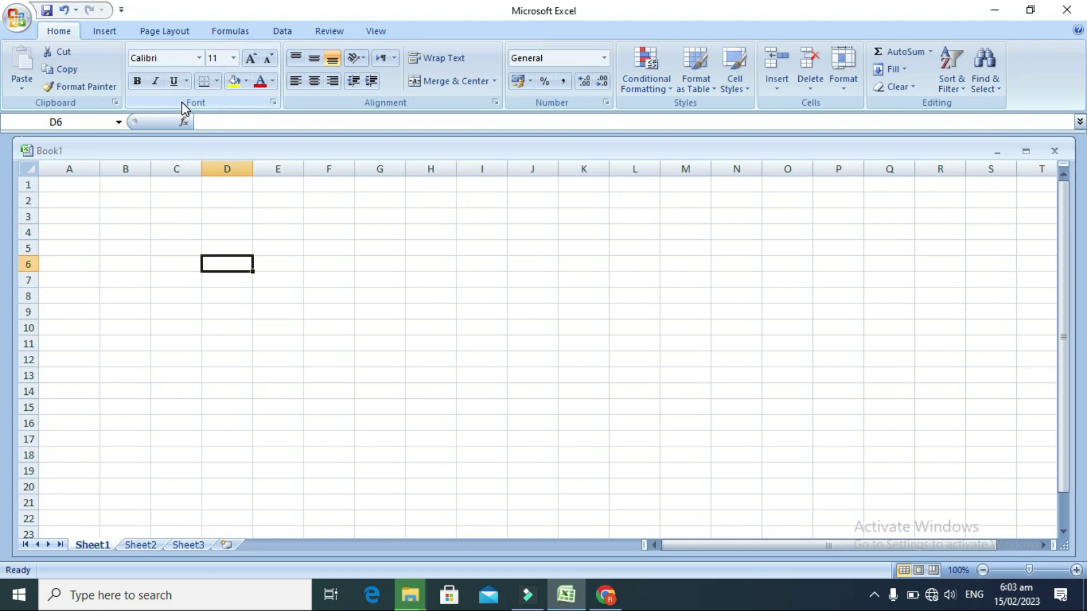
Enter "Rafid Tech" in cell D6 and widen column D slightly
left_click(176, 253)
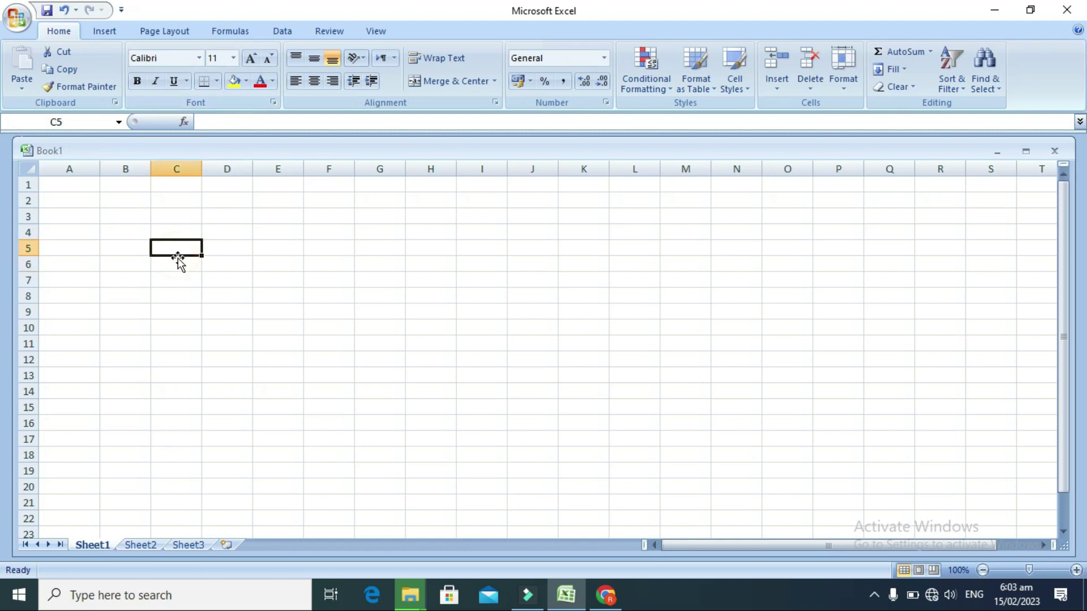
left_click(229, 264)
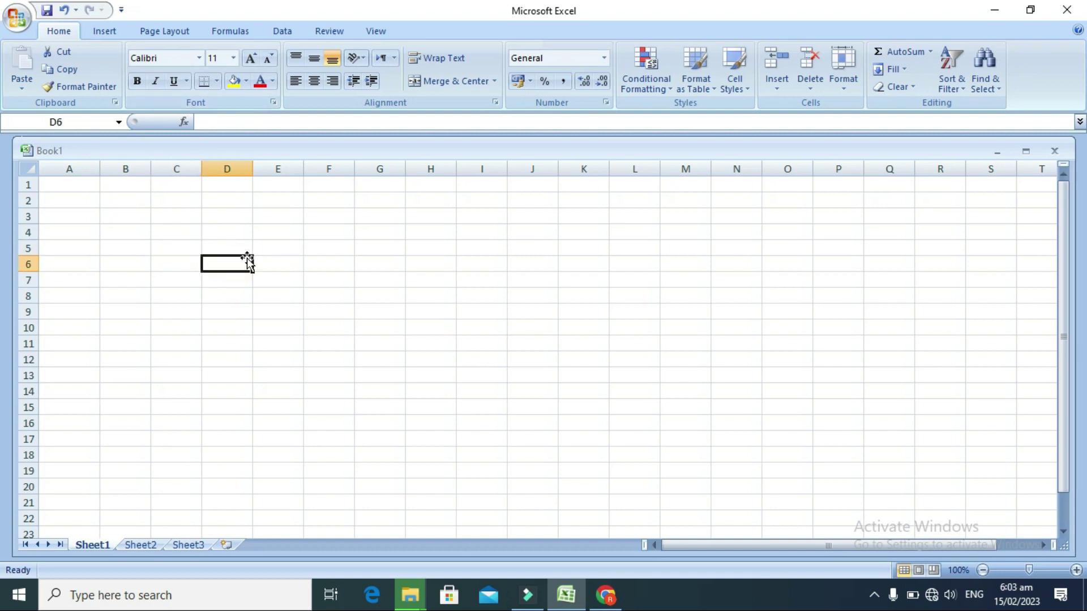
type("Rafid Tech")
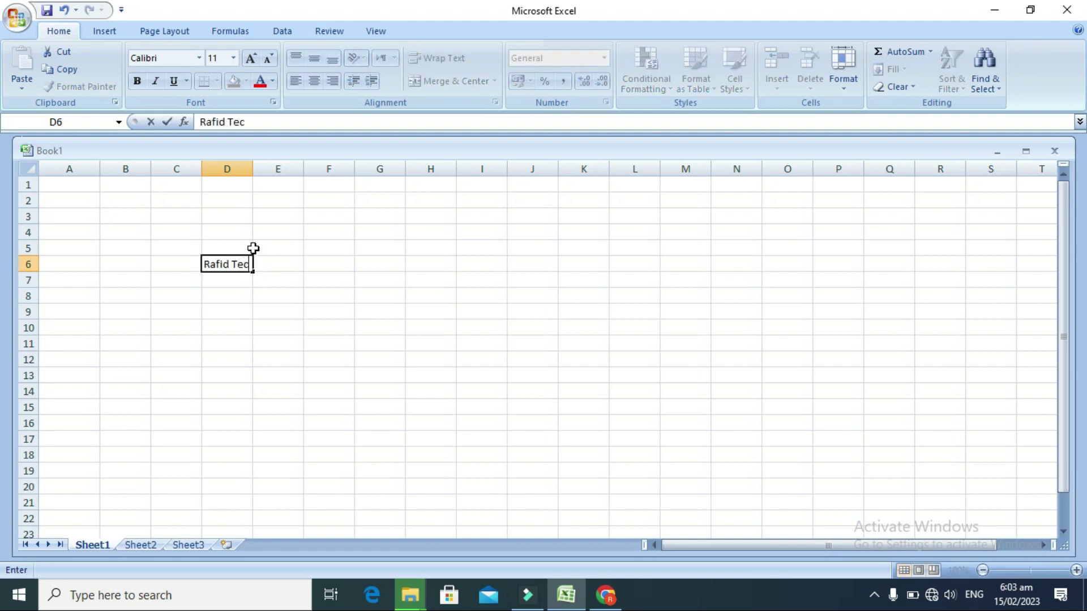
key("Return")
left_click_drag(253, 169, 258, 169)
Set the font of cell D6 to Algerian and auto-fit the width of column D to the text
left_click(243, 265)
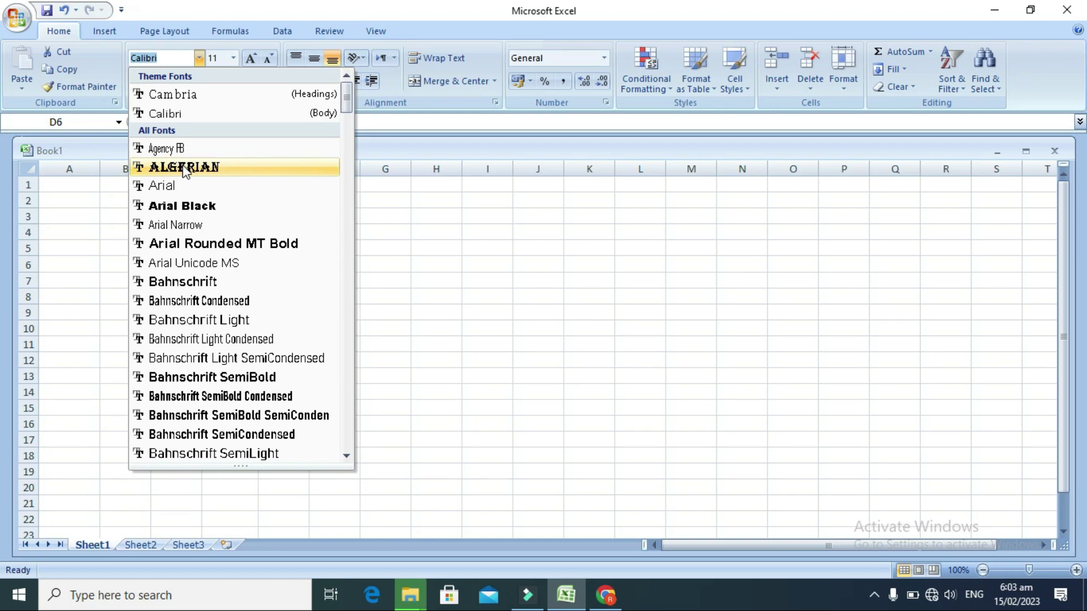
left_click(185, 168)
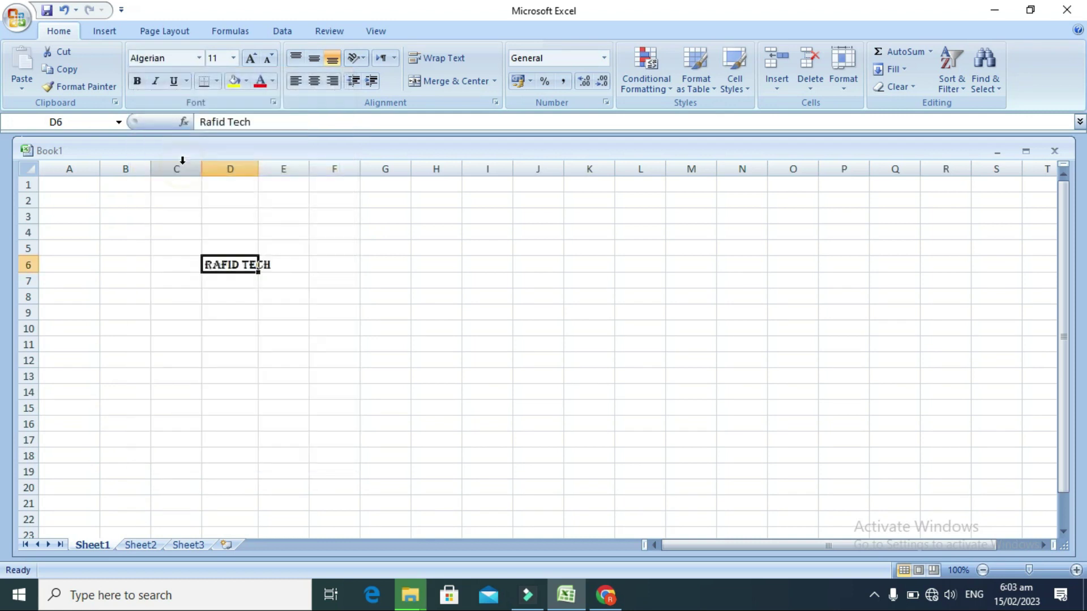
double_click(262, 161)
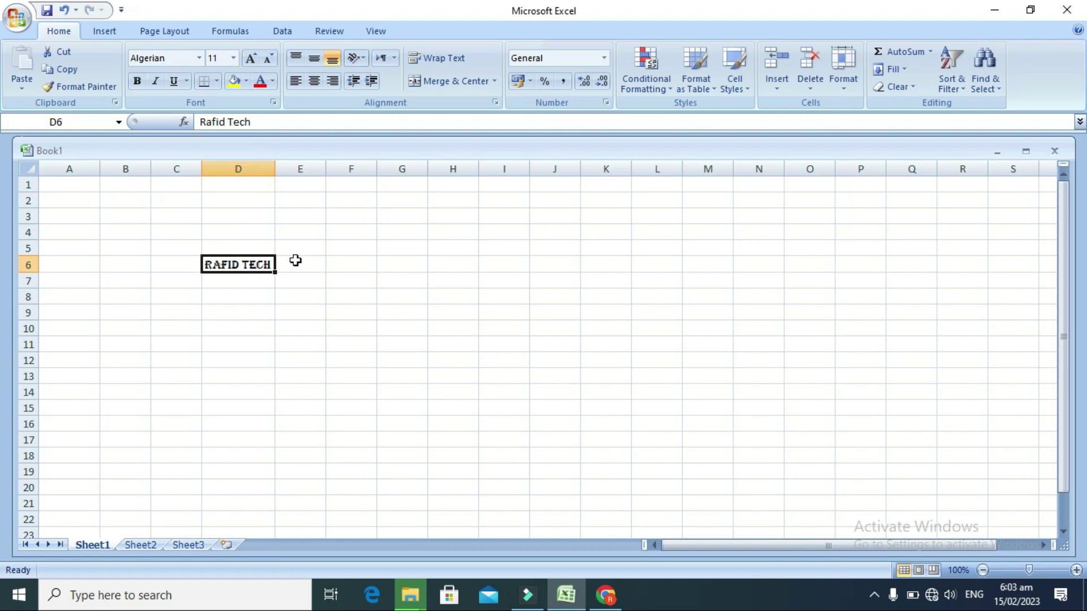
Change the font of the text in D6 to Blackadder ITC
left_click(197, 58)
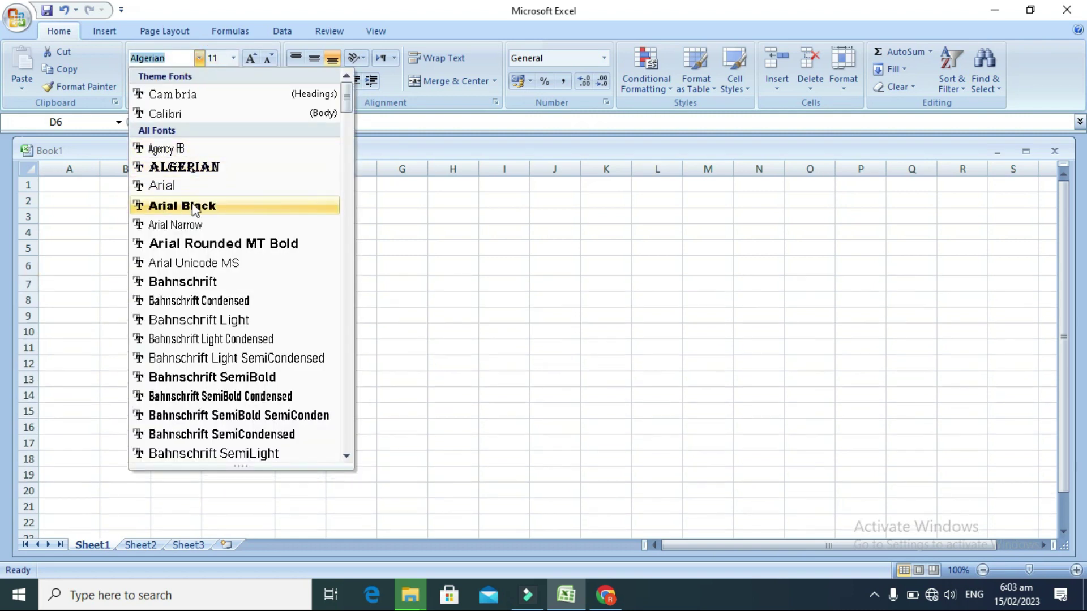
scroll(199, 362, "down", 4)
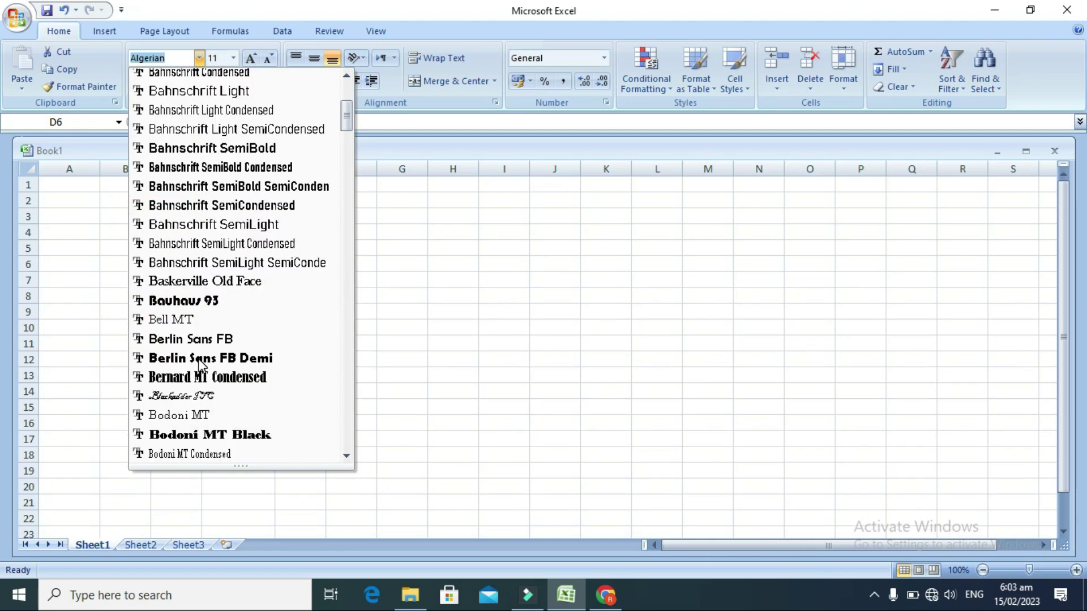
left_click(201, 395)
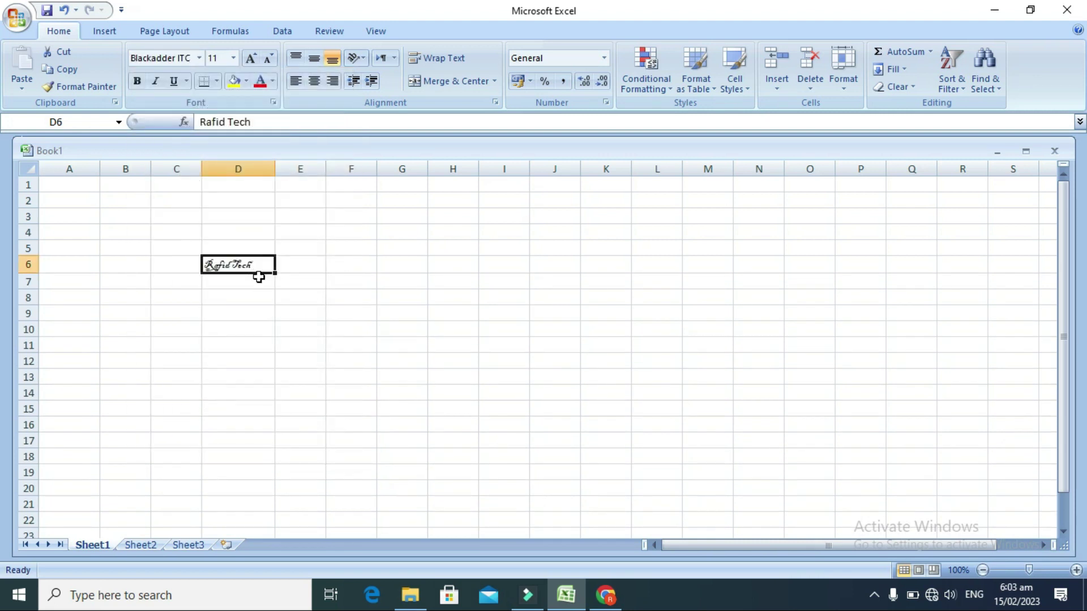
Change the font of the text in D6 to Bodoni MT Black
left_click(200, 58)
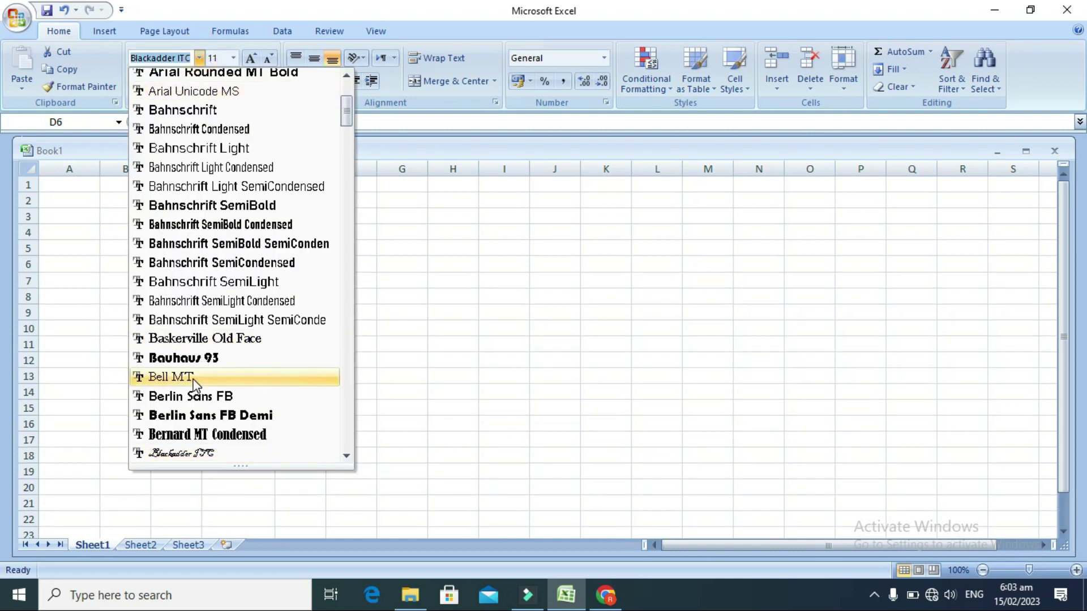
scroll(194, 381, "down", 2)
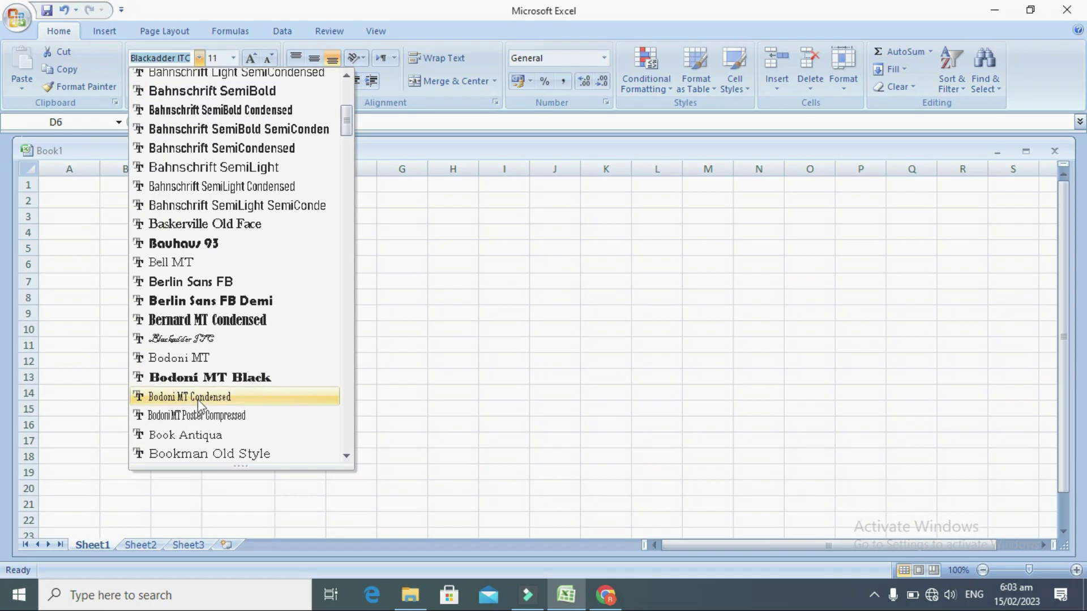
left_click(198, 377)
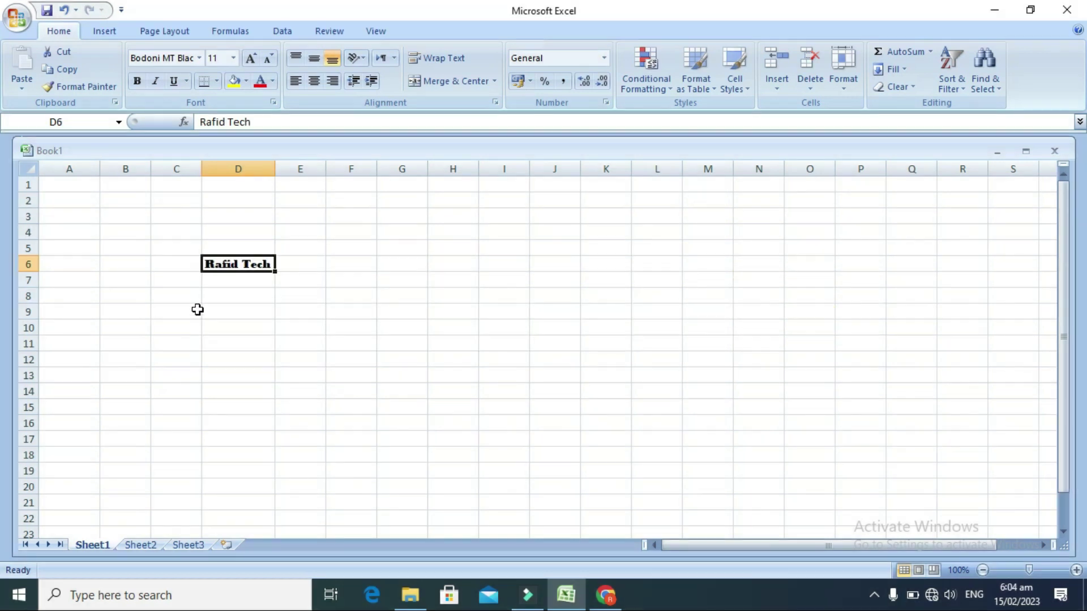
Set the font size of cell D6 to the custom value 13
left_click(233, 59)
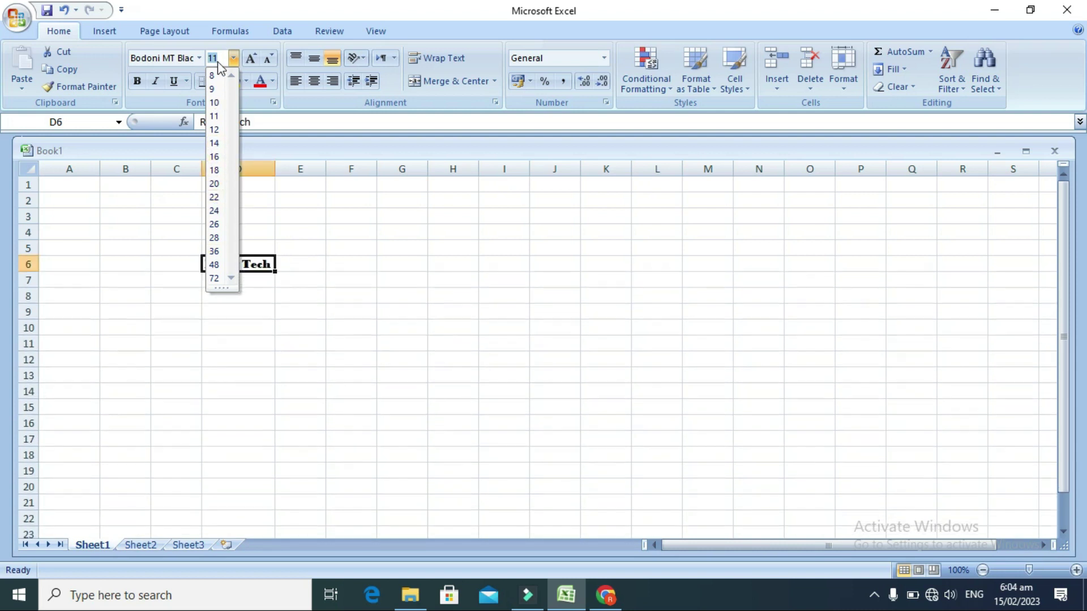
left_click(296, 195)
left_click(209, 57)
type("13")
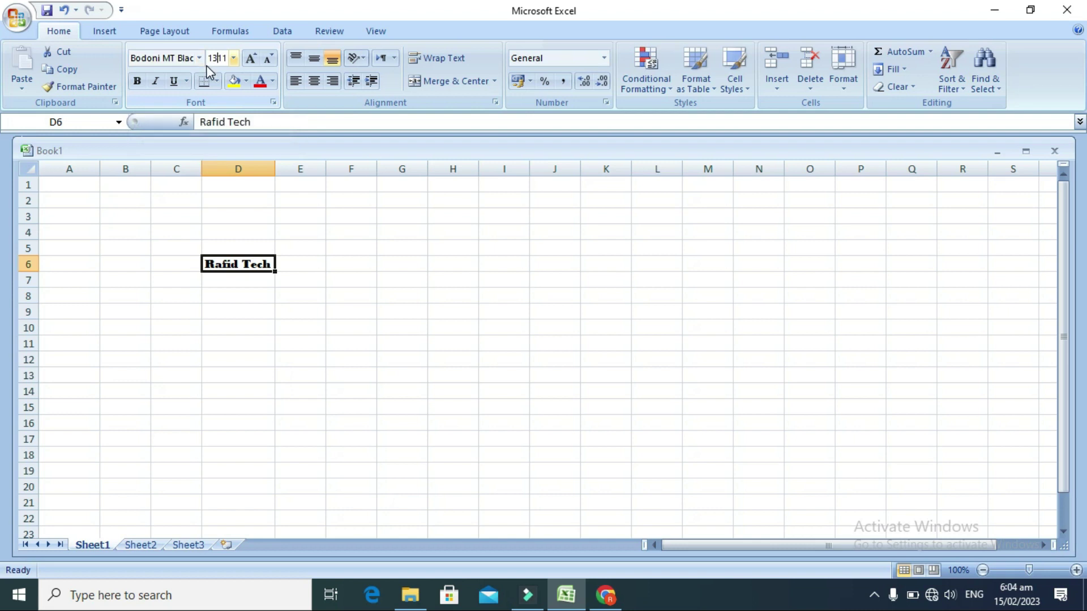
left_click_drag(227, 58, 205, 55)
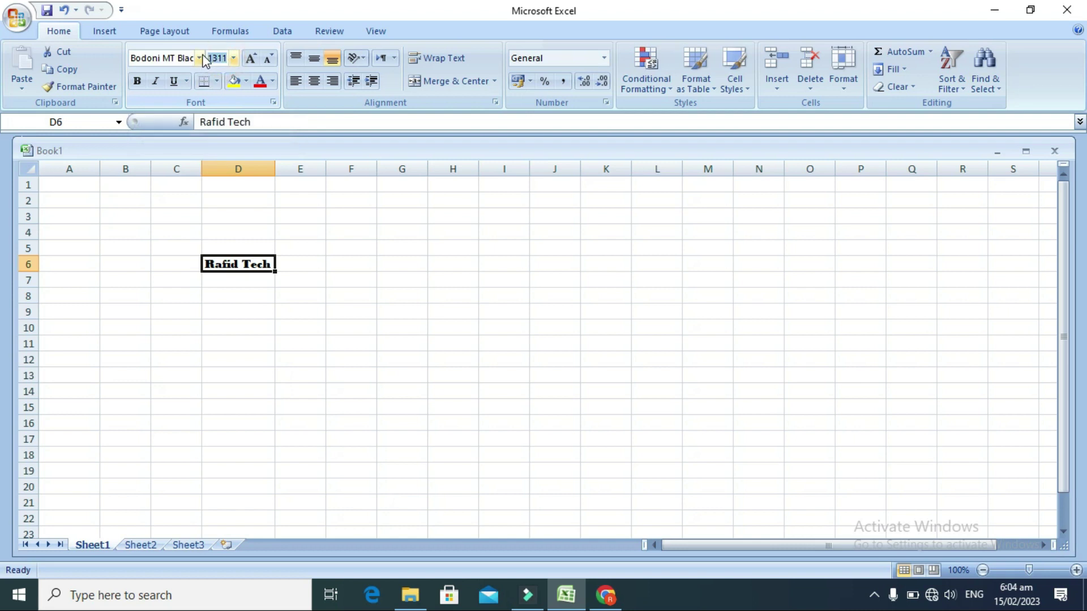
type("13")
key("Return")
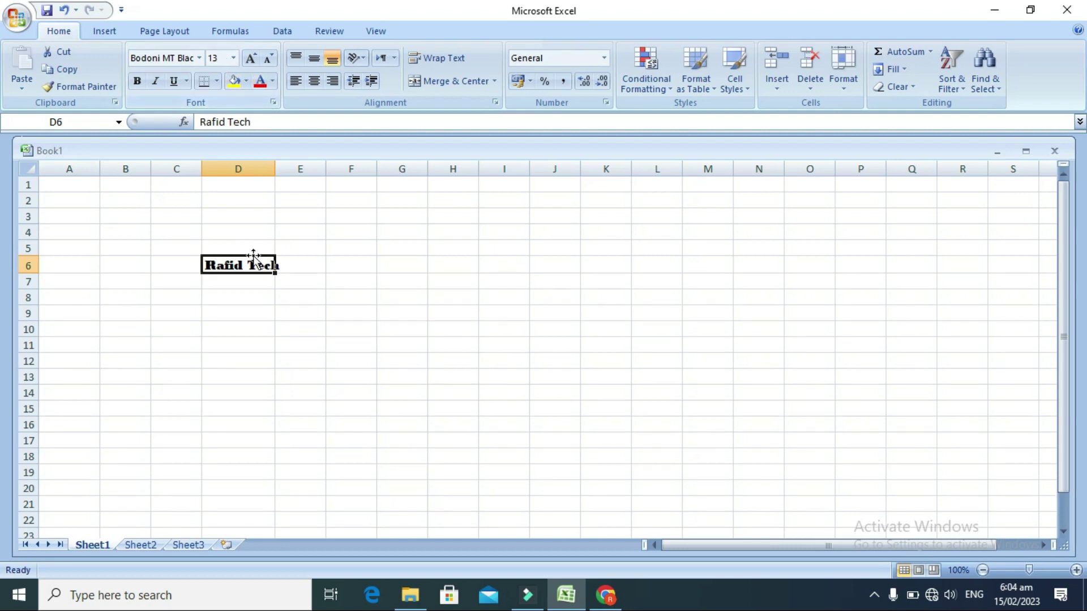
Auto-fit the width of column D to the 13-point text in D6
left_click(266, 276)
scroll(267, 268, "down", 1)
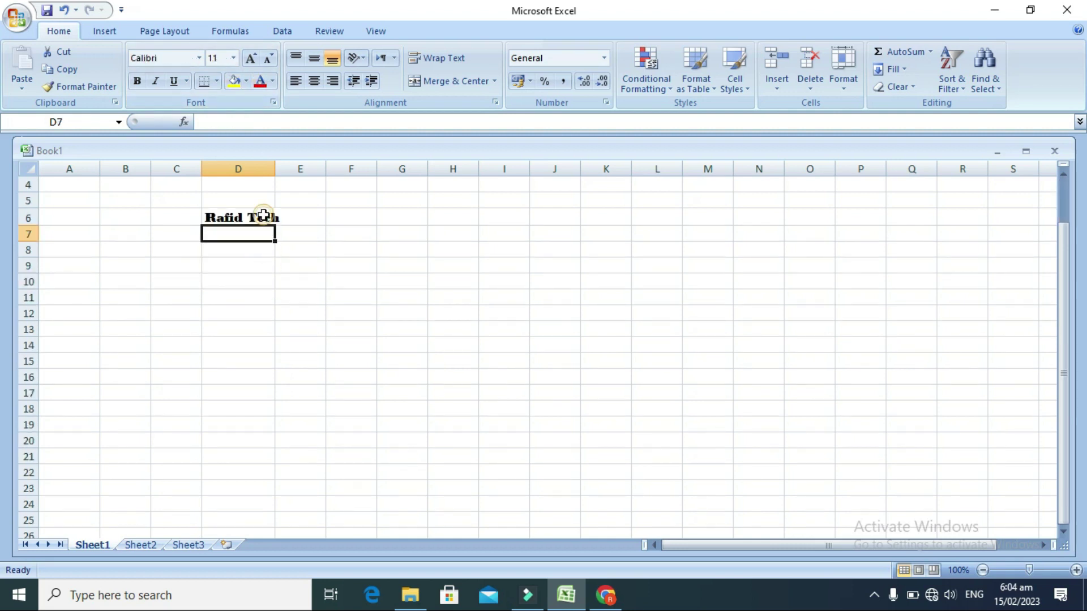
left_click(263, 218)
double_click(277, 164)
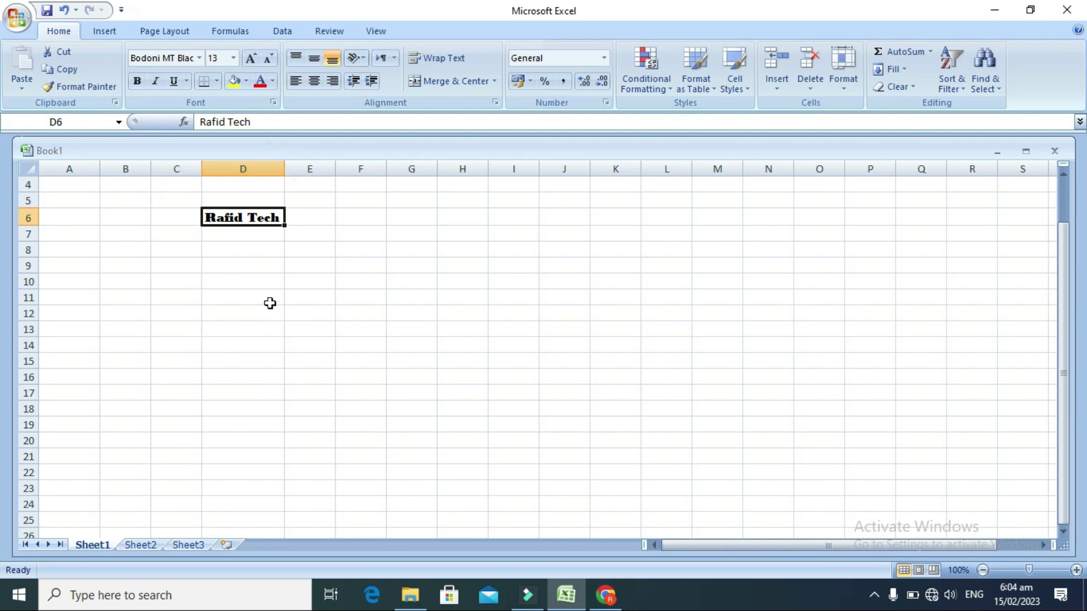
Grow the font of cell D6 one increment at a time until it reaches size 28
left_click(252, 58)
left_click(252, 58)
left_click(252, 58)
left_click(252, 58)
left_click(252, 58)
left_click(252, 57)
left_click(255, 58)
left_click(254, 58)
Auto-fit the width of column D to the enlarged 28-point text in D6
left_click(259, 256)
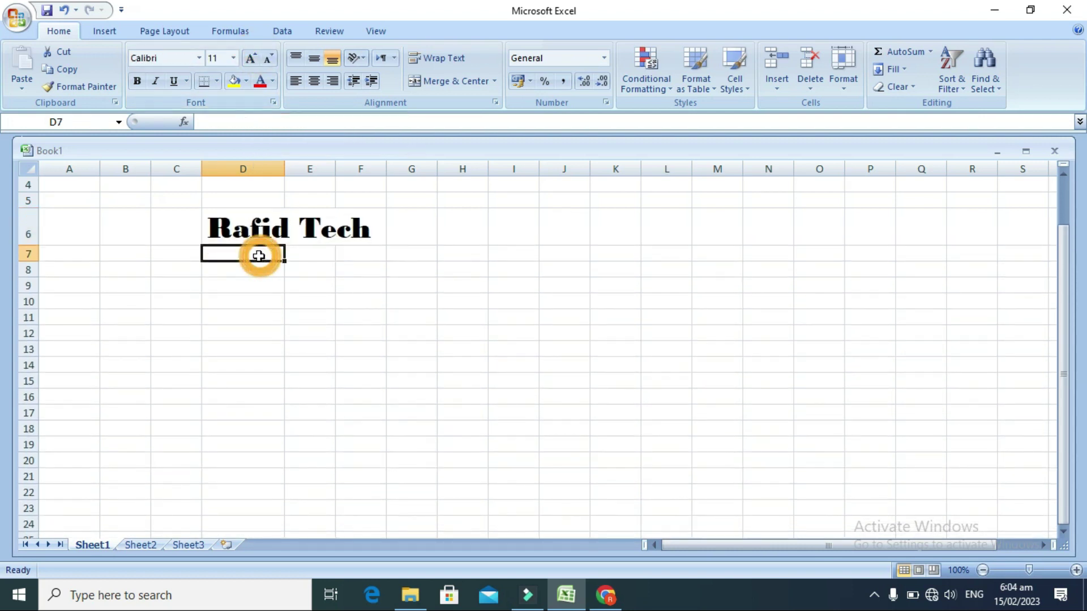
left_click(257, 228)
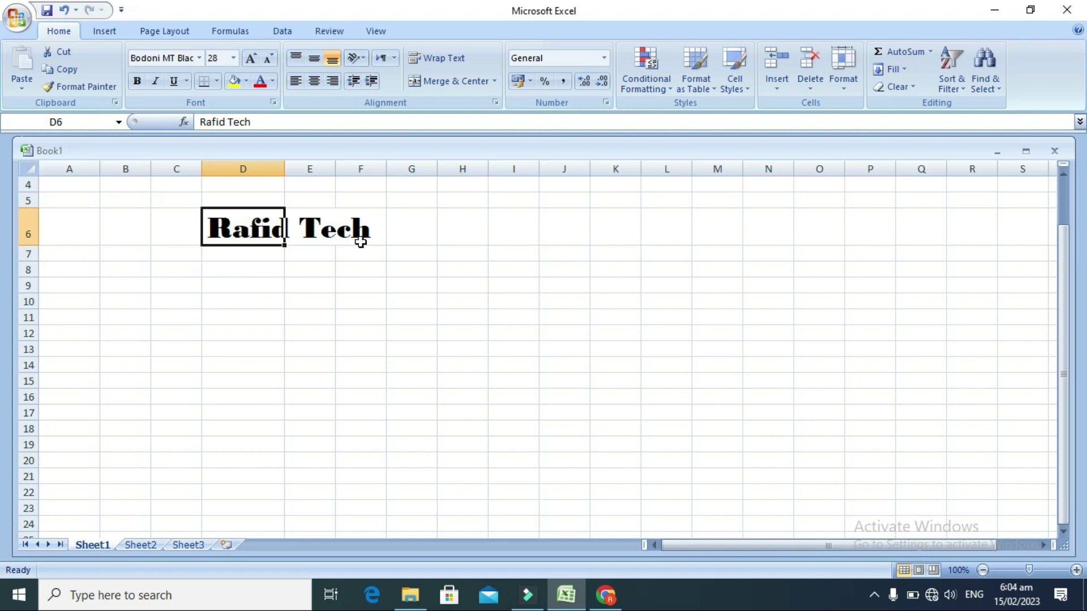
double_click(284, 170)
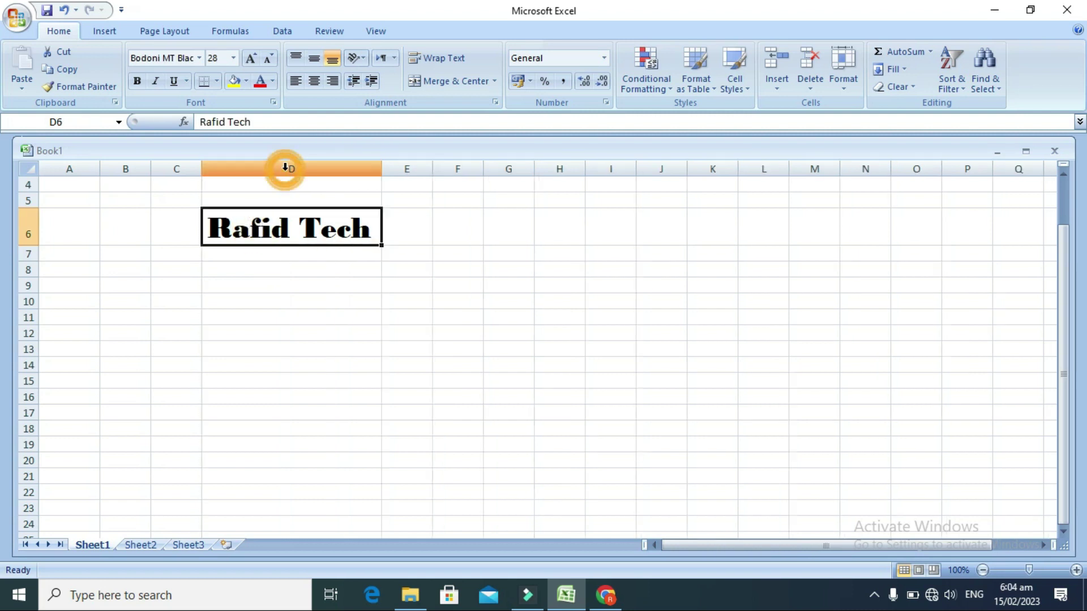
left_click(306, 257)
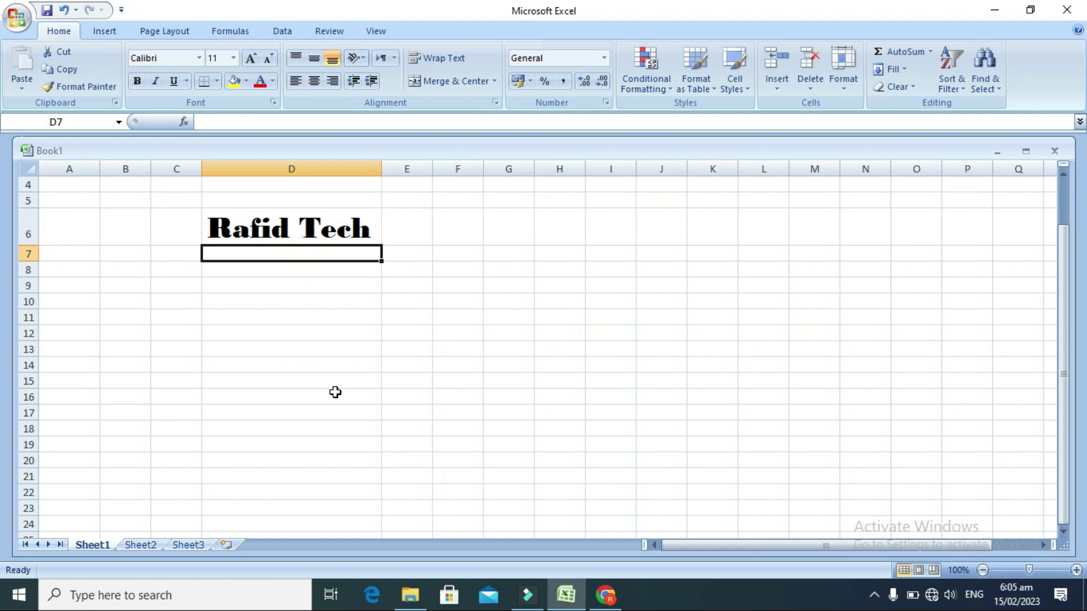
left_click(292, 239)
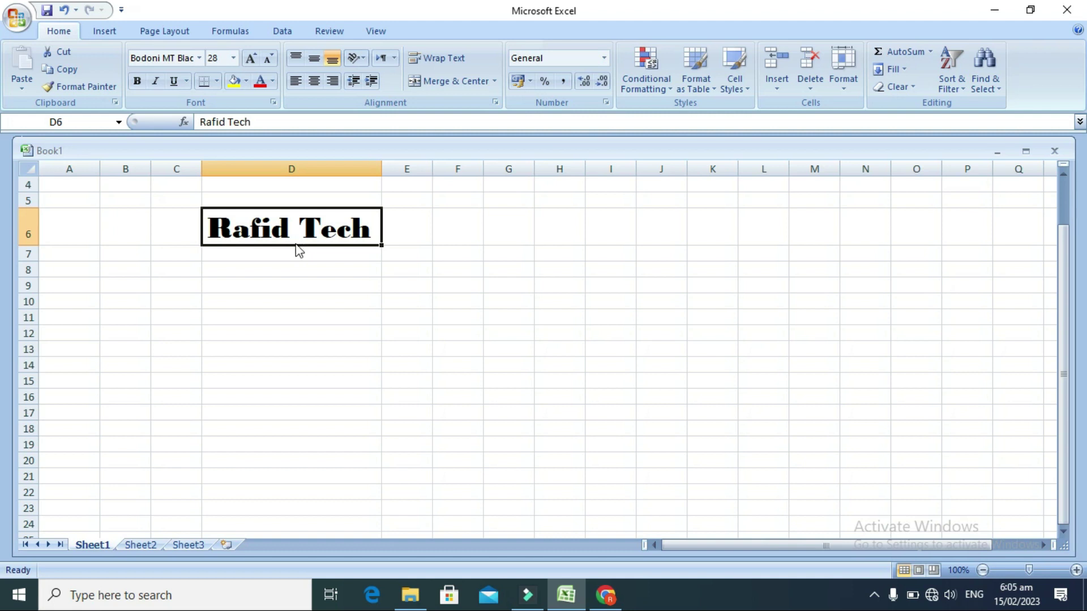
key("ctrl+bracketleft")
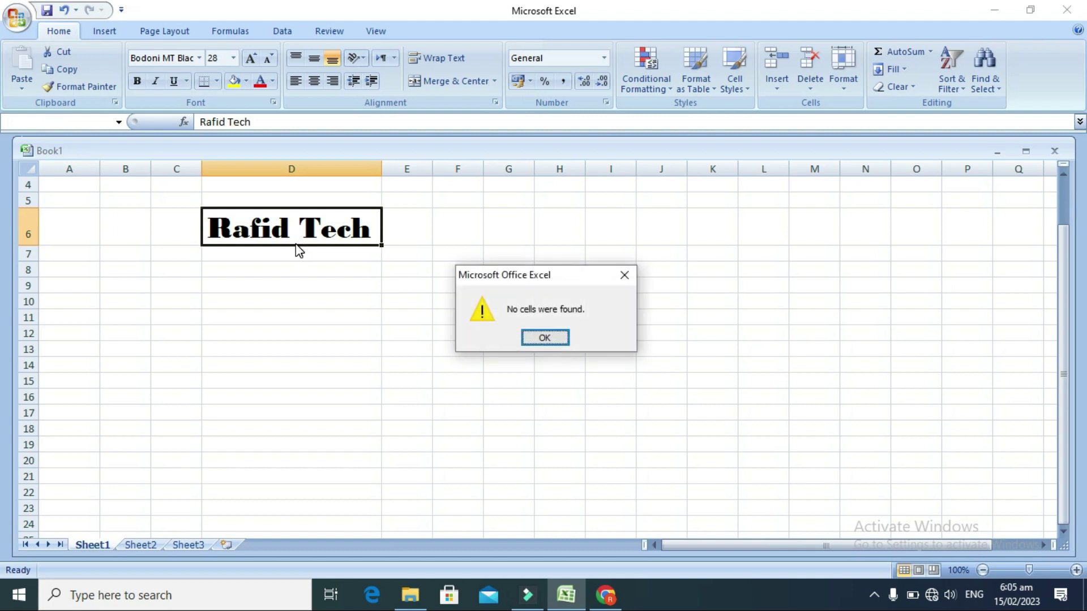
left_click(557, 338)
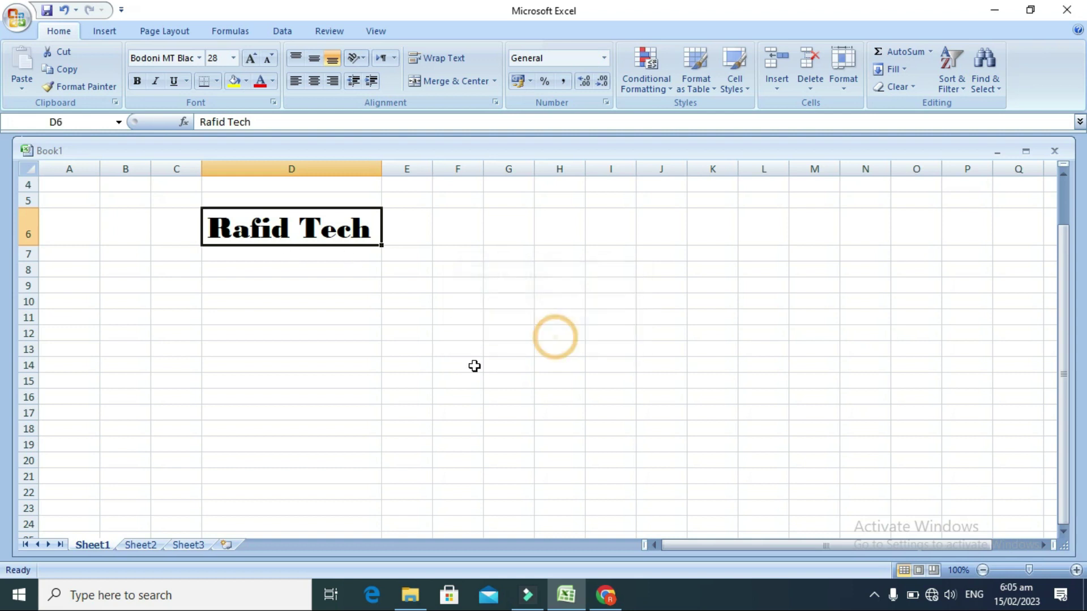
Shrink the font of cell D6 one increment at a time to size 11 and auto-fit column D to the text
left_click(270, 59)
left_click(270, 59)
left_click(270, 59)
left_click(270, 58)
left_click(269, 59)
left_click(269, 59)
left_click(269, 59)
left_click(270, 59)
left_click(270, 59)
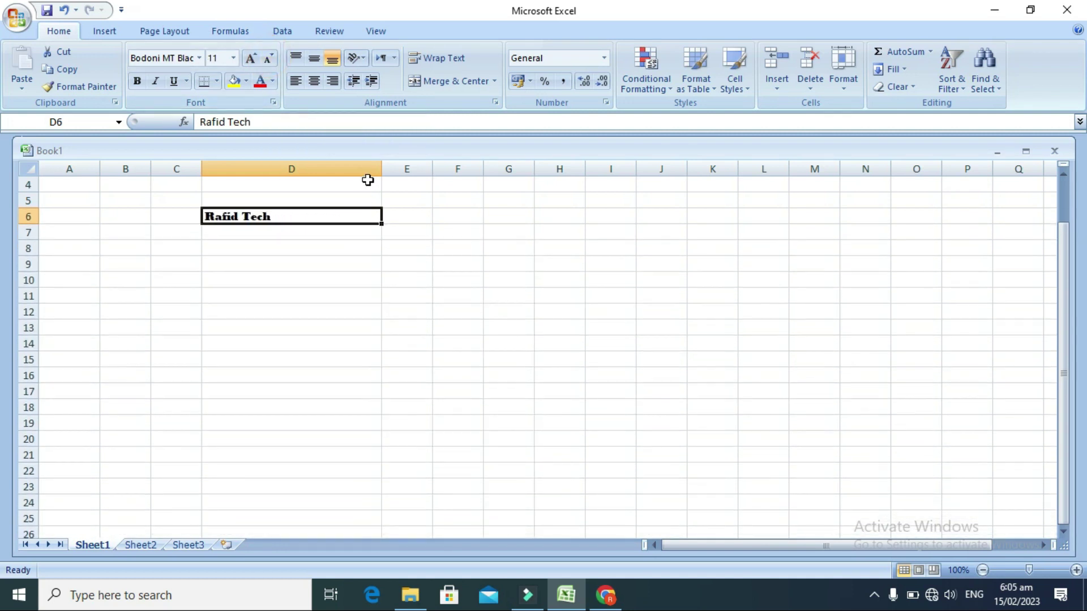
double_click(383, 169)
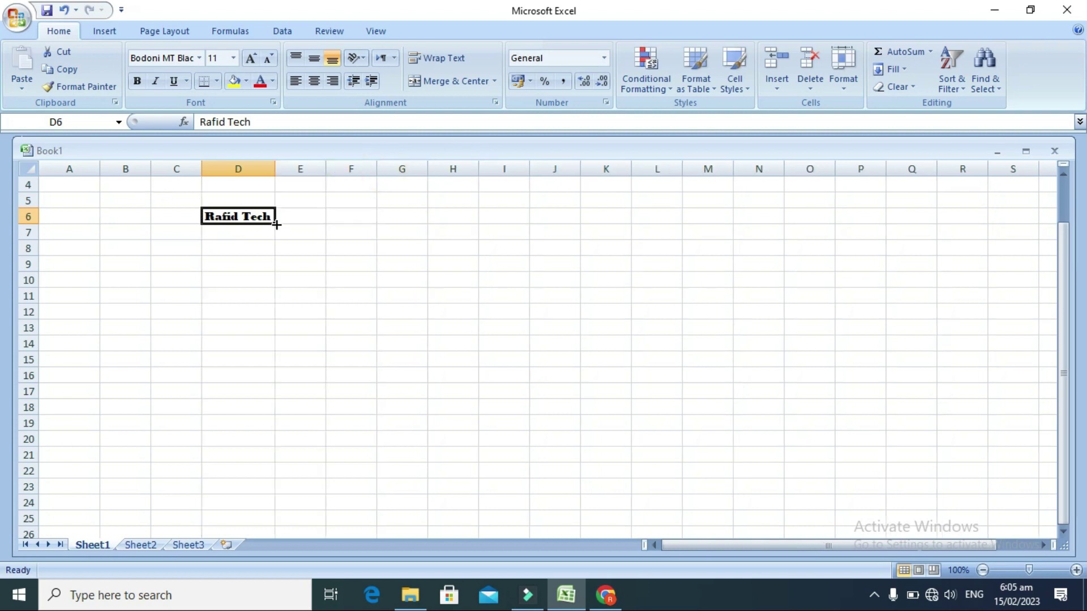
Try bold formatting on the Bodoni MT Black text in D6 and turn it off again
left_click(138, 81)
left_click(237, 233)
left_click(233, 217)
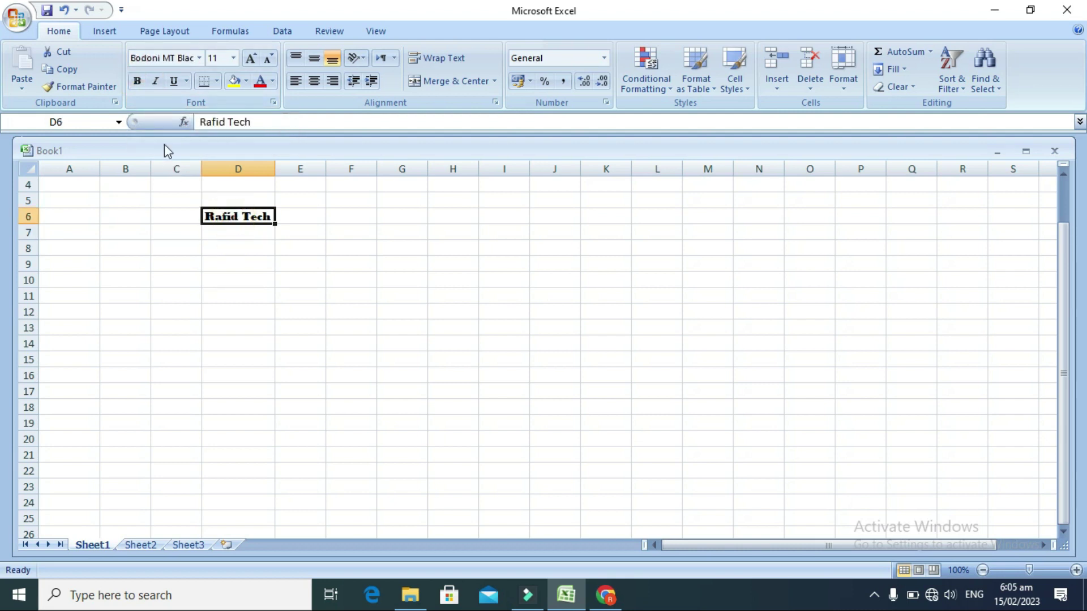
left_click(137, 82)
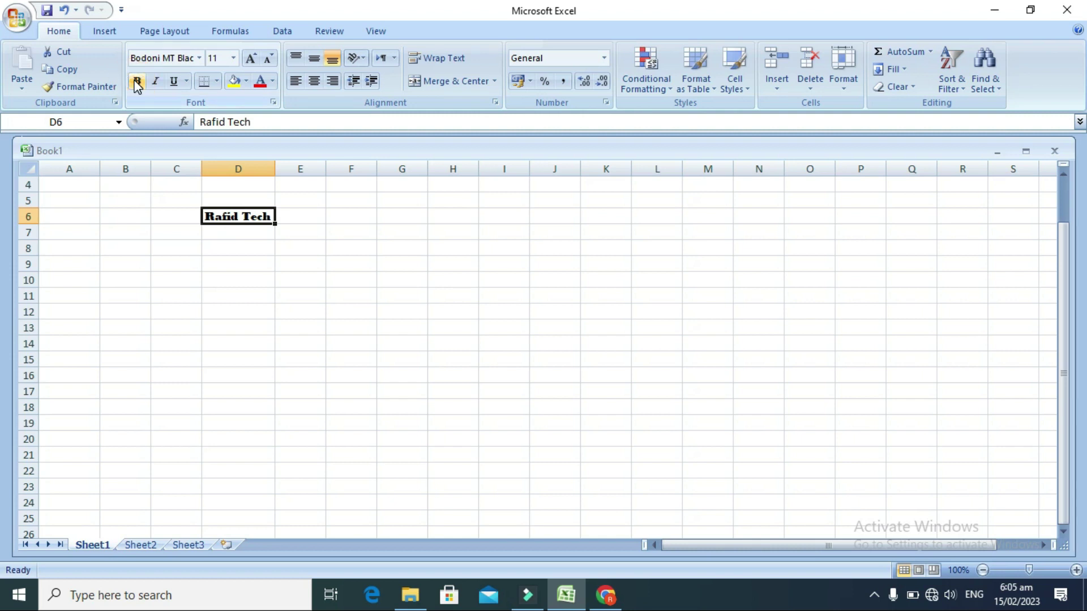
left_click(137, 81)
Change the font of the text in D6 to the Cambria headings font
left_click(199, 58)
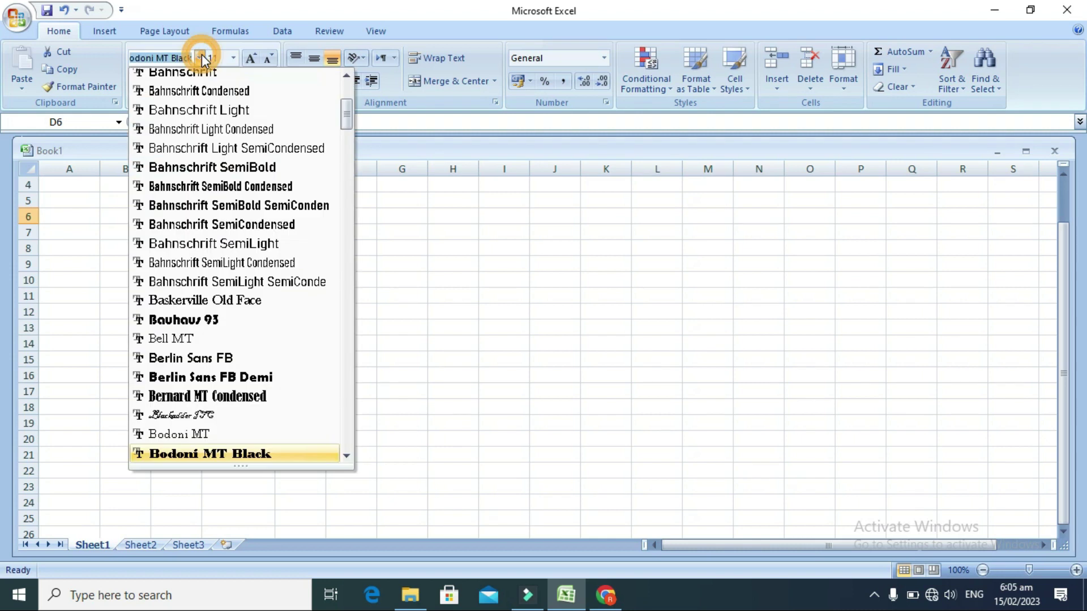
scroll(193, 110, "up", 4)
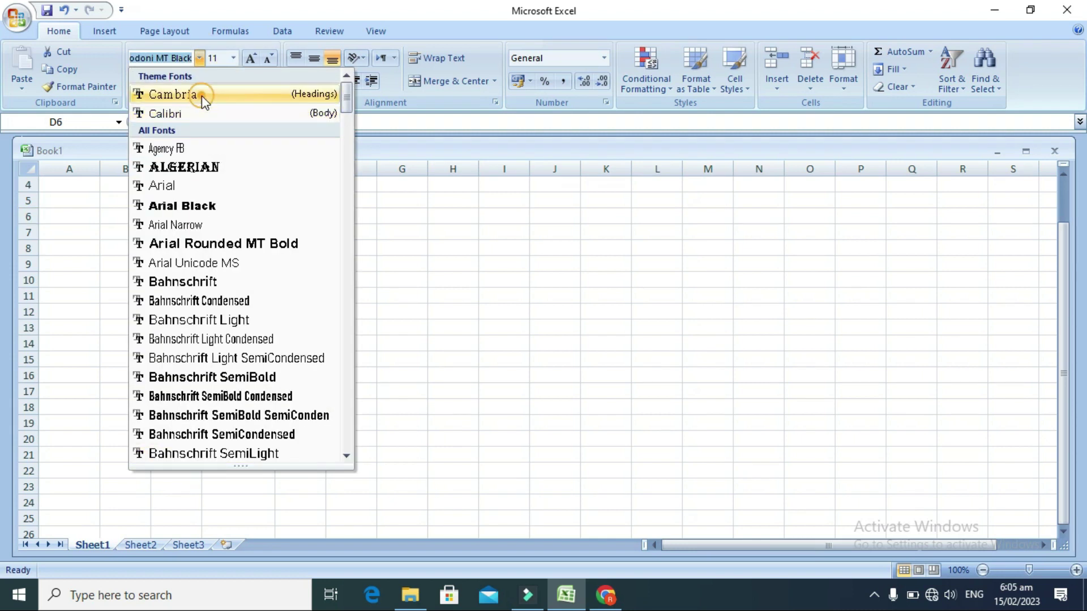
left_click(201, 95)
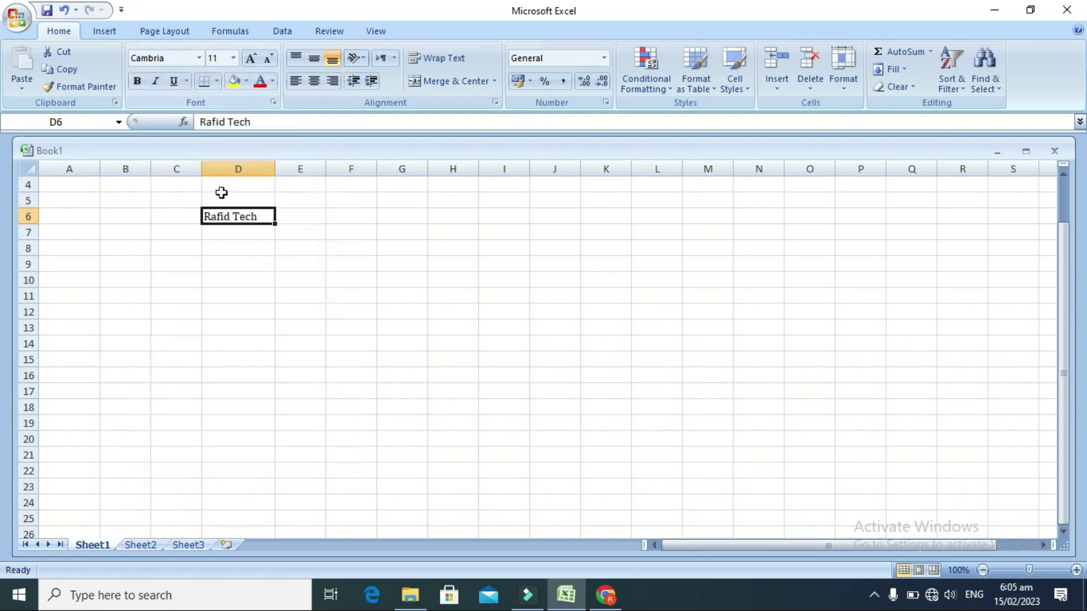
Toggle bold on and off twice for the Cambria text in D6
left_click(138, 82)
left_click(138, 82)
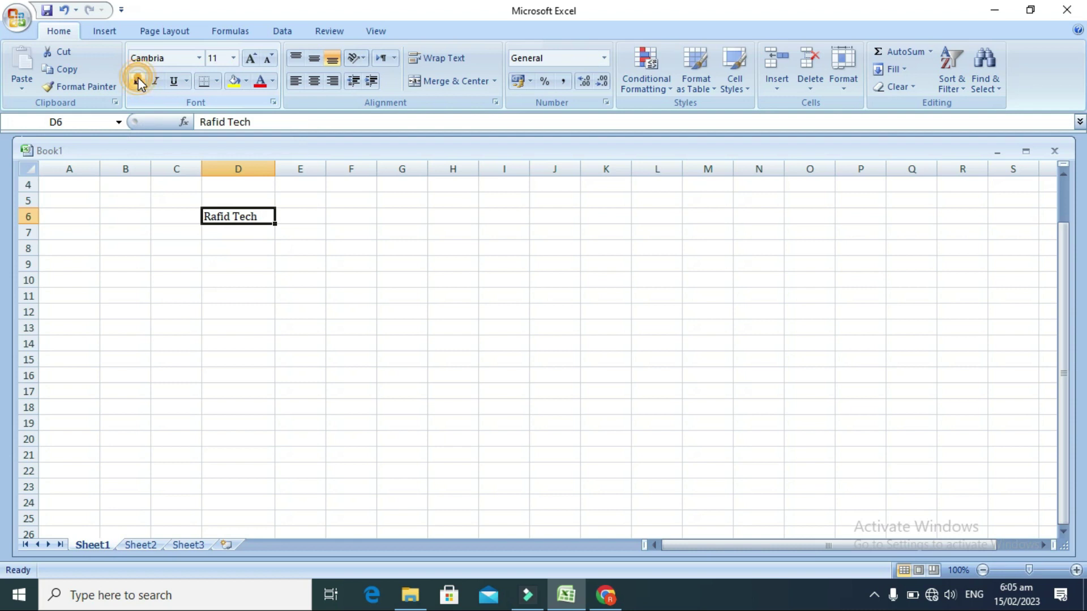
left_click(138, 82)
left_click(138, 83)
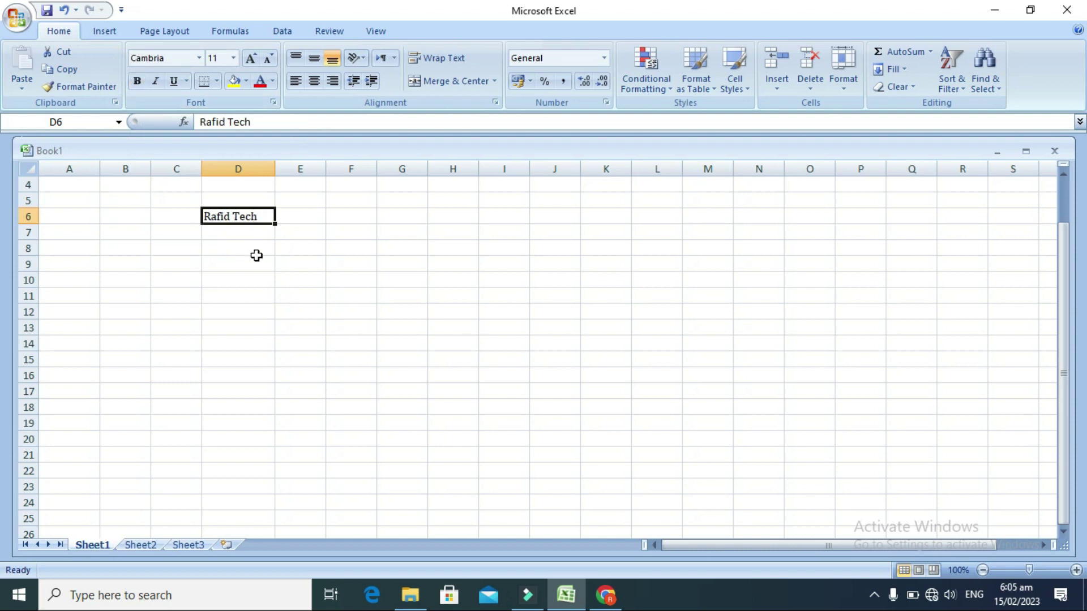
Toggle bold repeatedly on the text in D6, ending with bold applied
key("ctrl+b")
key("ctrl+b")
key("ctrl+b")
key("ctrl+b")
key("ctrl+b")
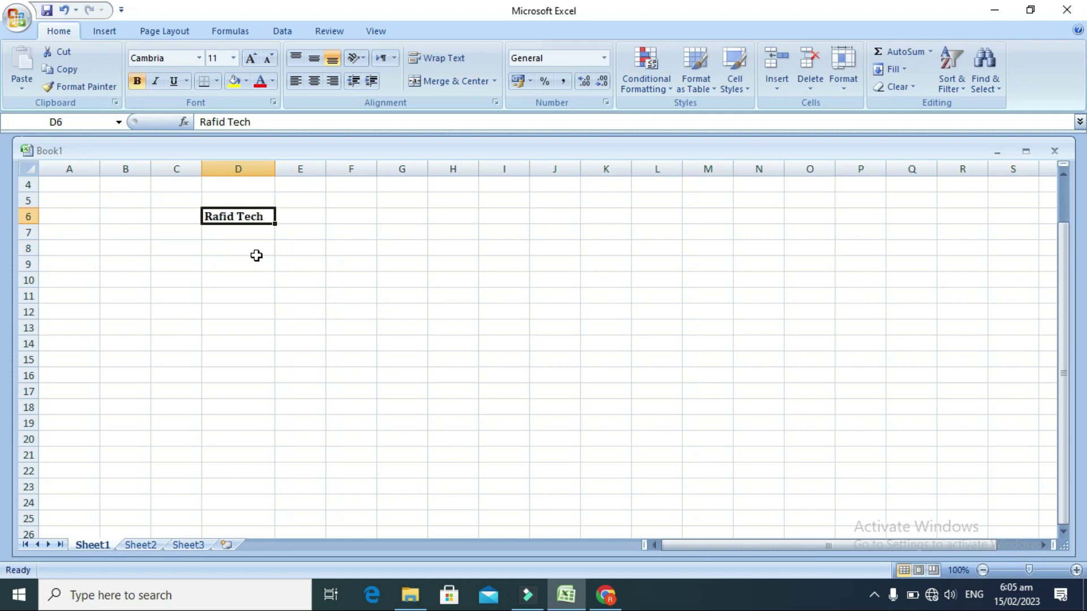
Toggle italic on and off repeatedly for the text in D6, ending with italic off
left_click(158, 82)
left_click(157, 80)
left_click(157, 80)
left_click(157, 82)
left_click(157, 82)
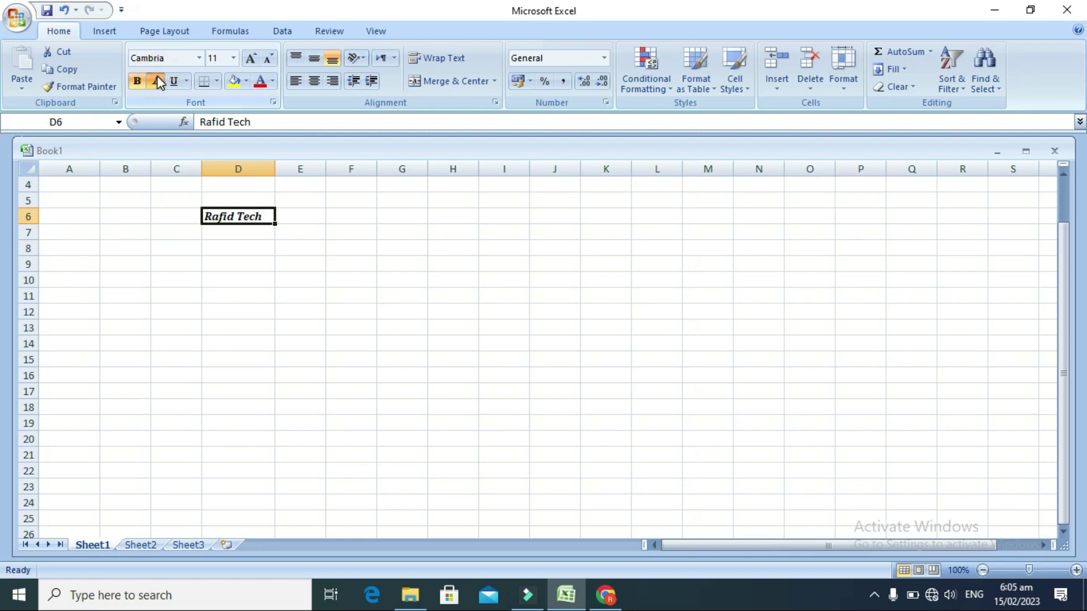
left_click(158, 82)
left_click(158, 80)
left_click(158, 80)
left_click(158, 80)
left_click(157, 81)
left_click(158, 80)
left_click(158, 81)
left_click(158, 80)
left_click(157, 81)
Apply a single underline to the bold text in D6
left_click(185, 81)
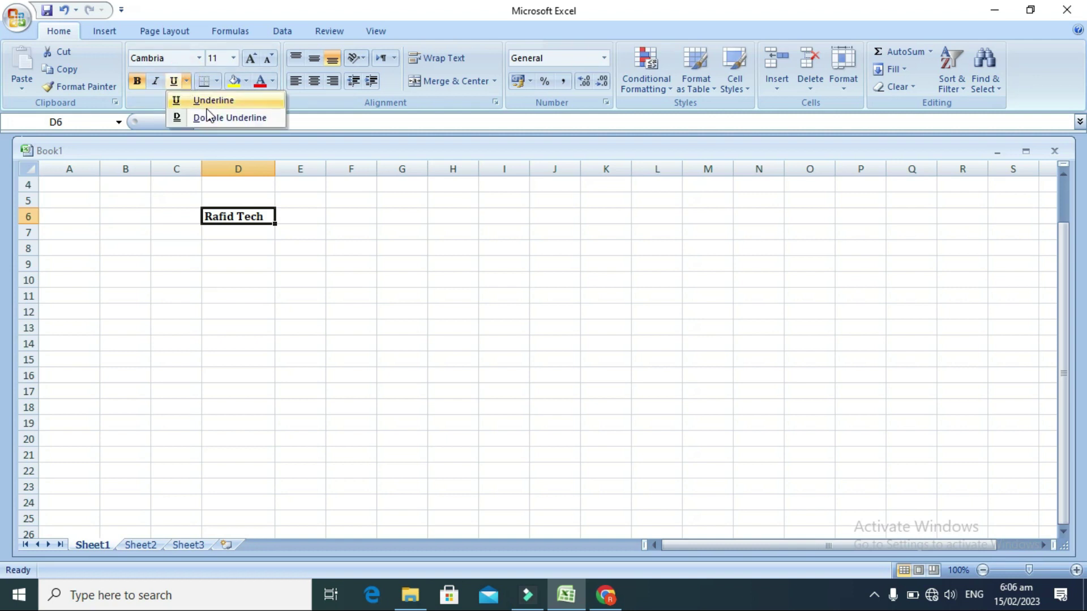
left_click(219, 100)
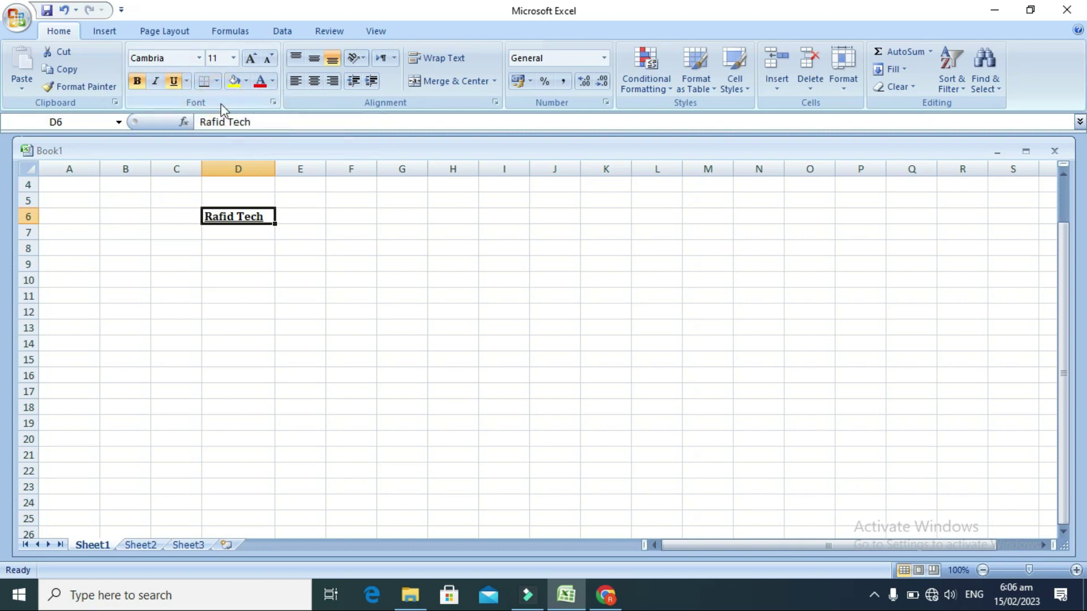
left_click(258, 231)
left_click(252, 215)
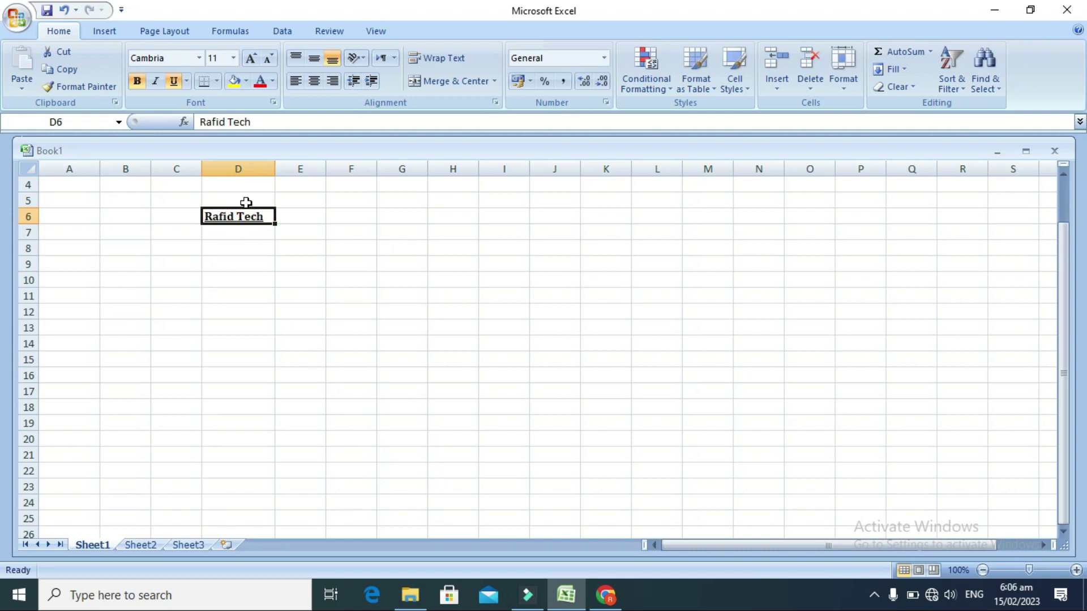
Change the underline of the text in D6 to Double Underline
left_click(187, 81)
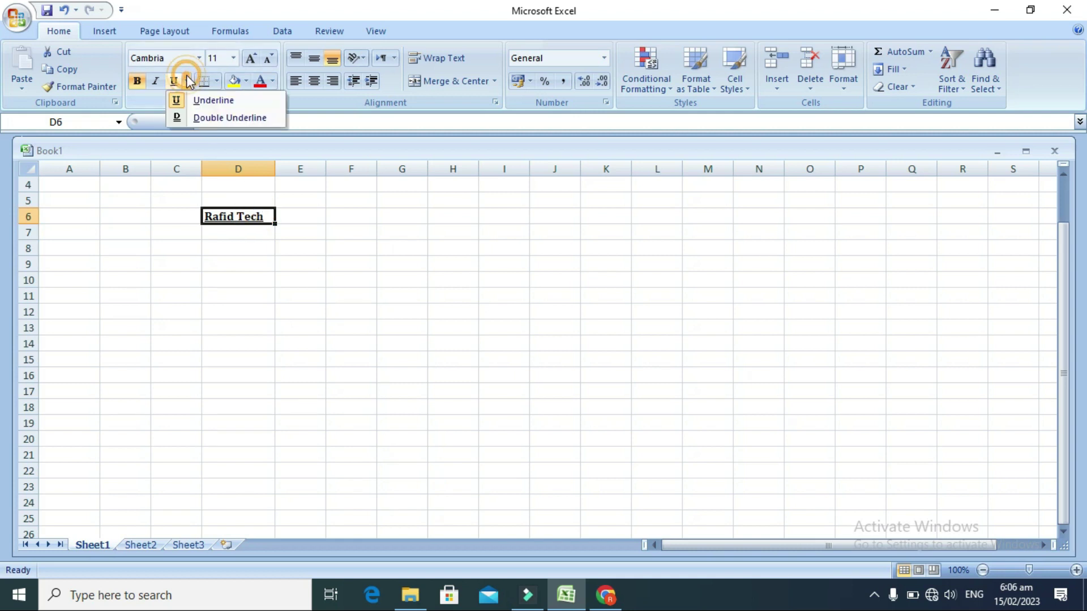
left_click(222, 118)
left_click_drag(260, 238, 252, 249)
left_click(250, 263)
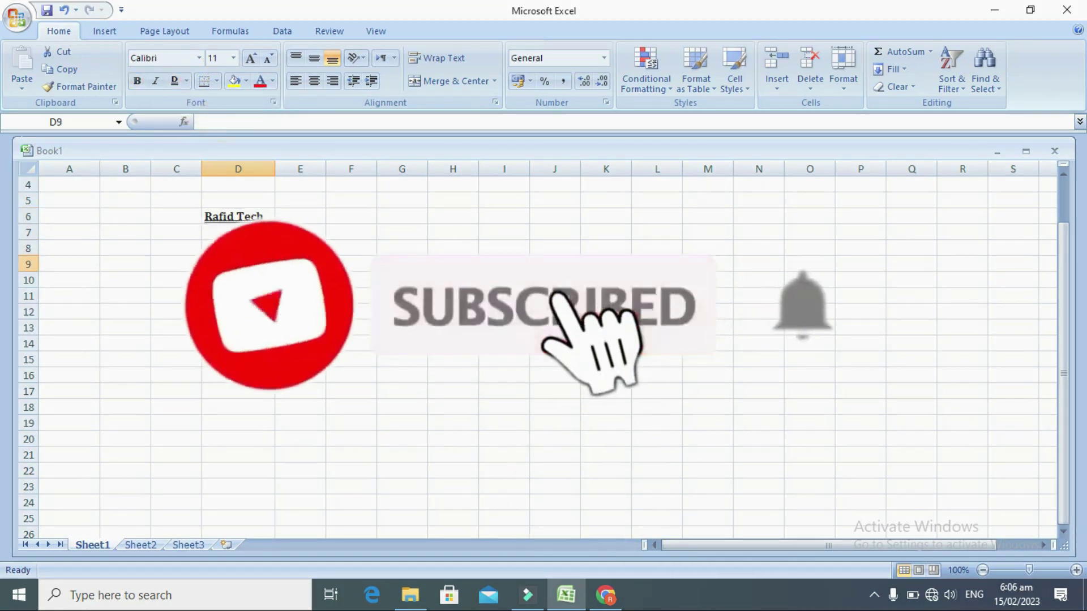
Switch D6 from the double underline back to the single underline style and remove the underline
left_click(197, 214)
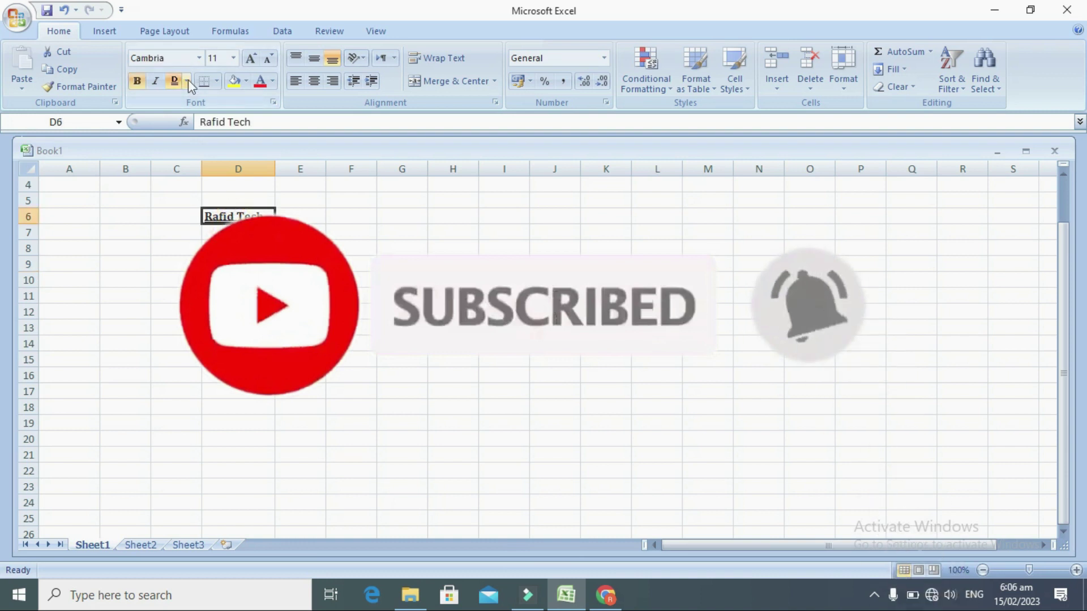
left_click(186, 81)
left_click(180, 101)
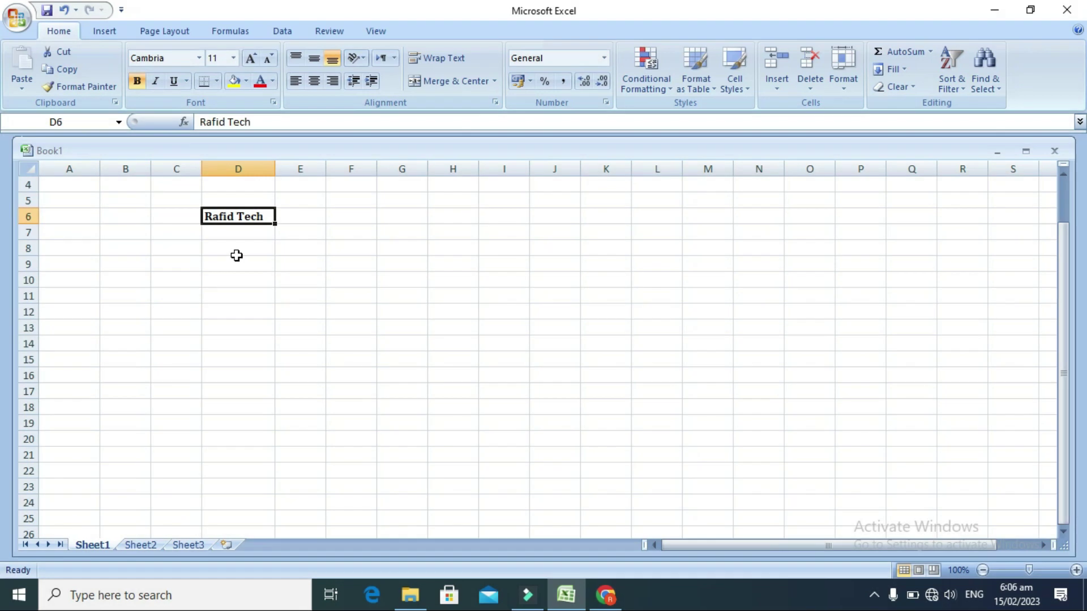
key("ctrl+u")
left_click(238, 231)
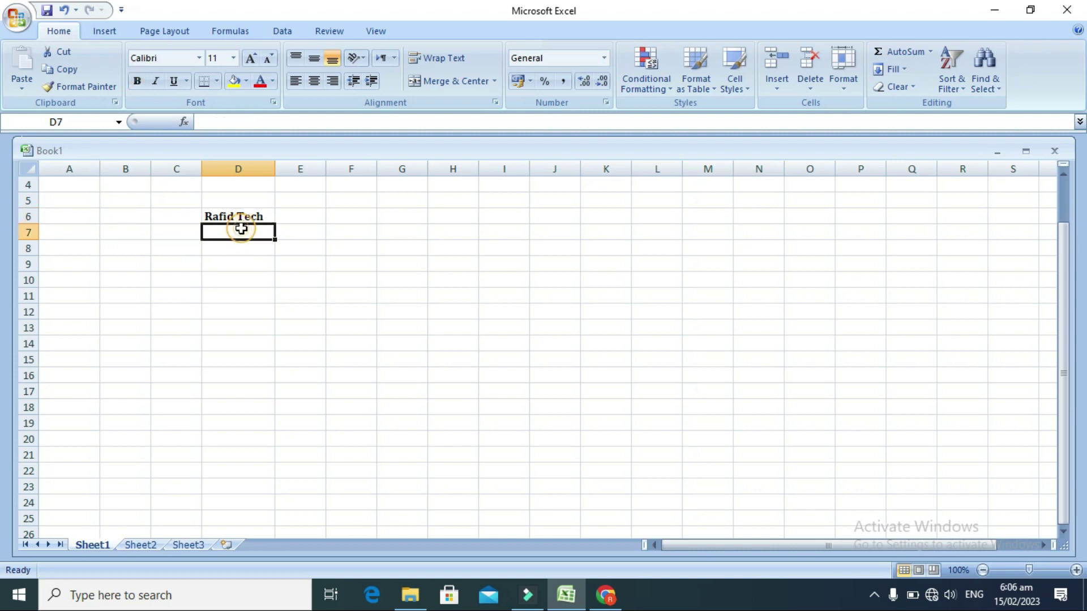
Reapply Double Underline to the text in D6 and reselect the cell
left_click(238, 218)
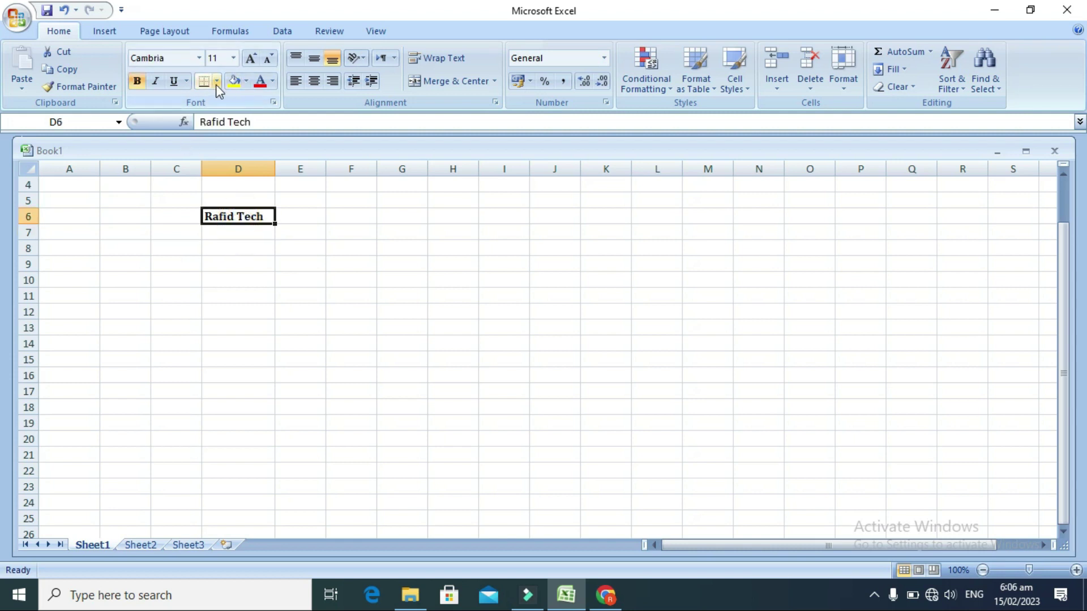
left_click(187, 81)
left_click(226, 115)
left_click(243, 245)
left_click(237, 232)
left_click(238, 215)
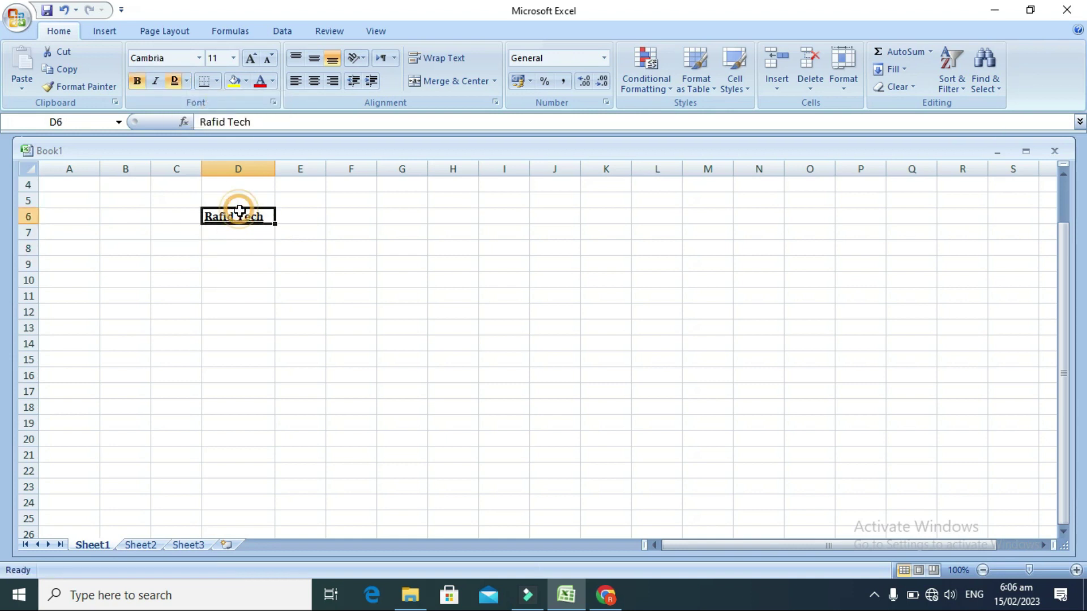
Remove the double underline from D6, and try a single underline before turning it off too
left_click(172, 82)
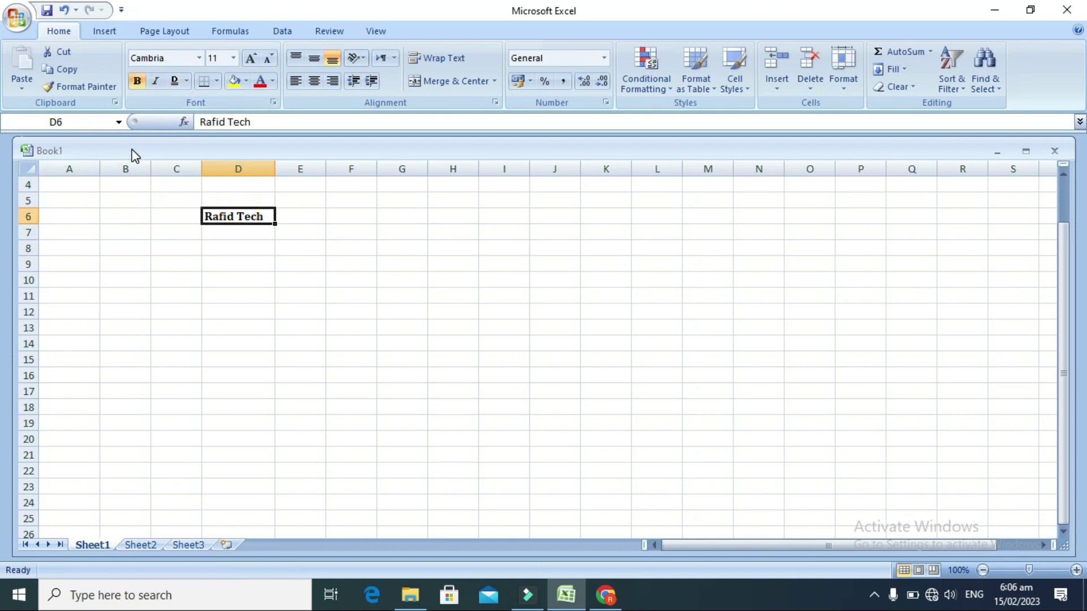
left_click(187, 80)
left_click(181, 99)
left_click(173, 82)
left_click(217, 83)
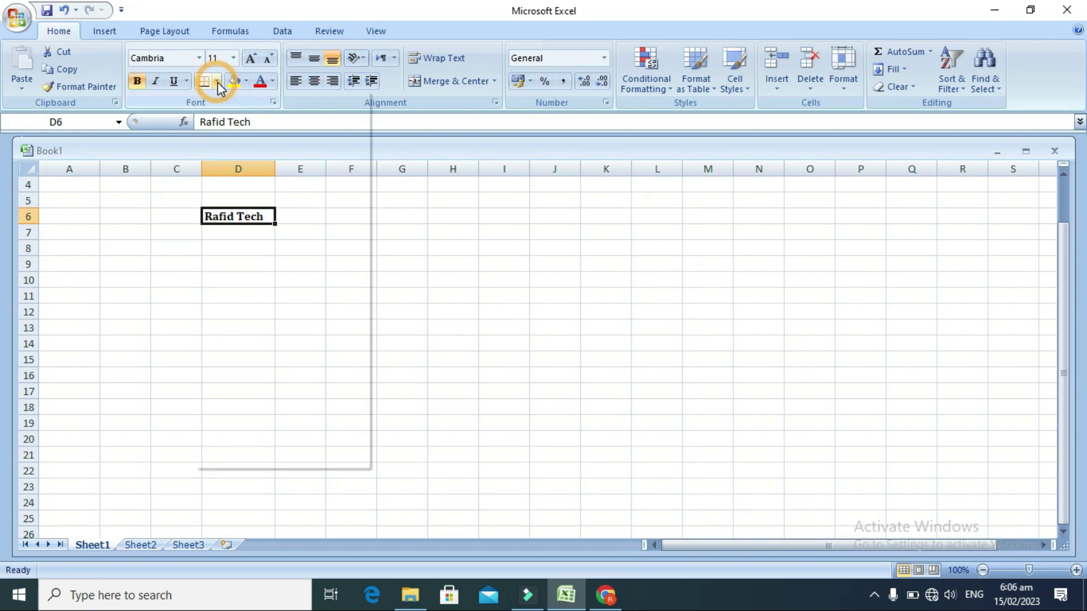
left_click(449, 273)
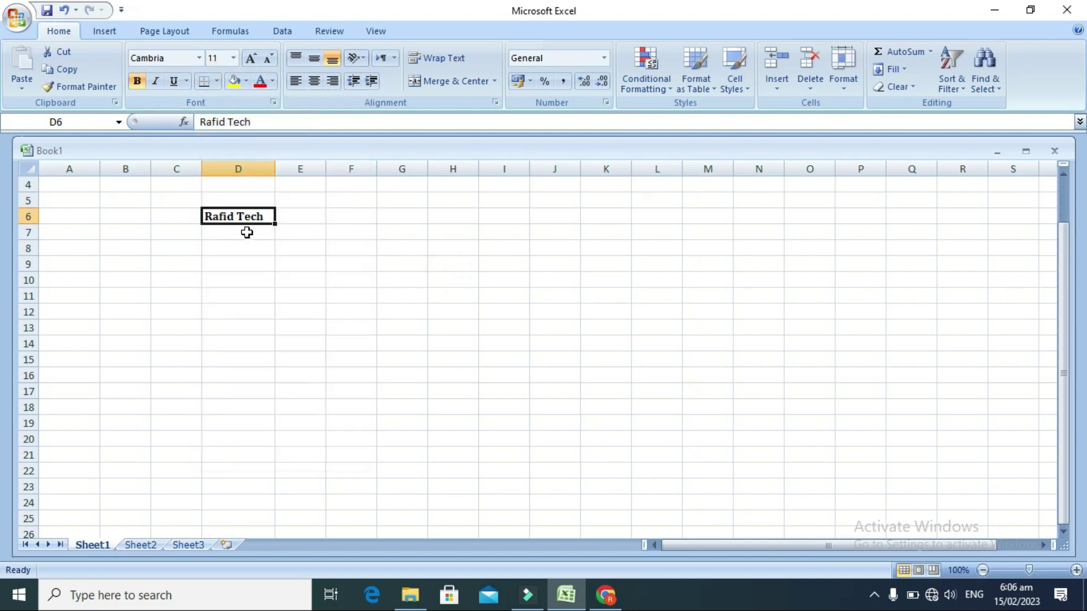
left_click_drag(223, 247, 224, 265)
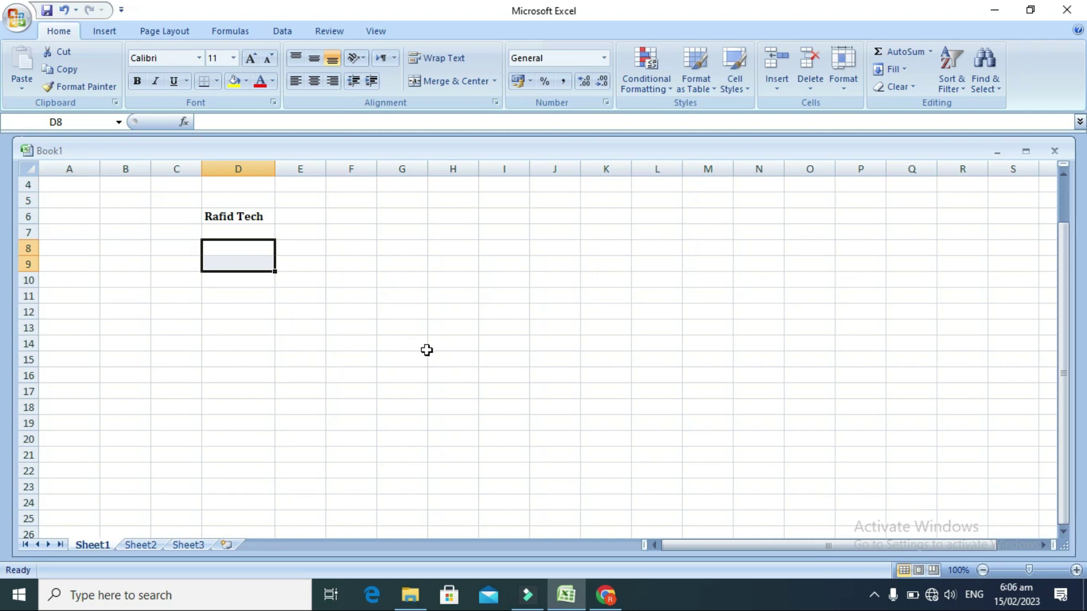
Apply All Borders to the range A4:H21 and clear them again with No Border
left_click(86, 181)
left_click_drag(97, 205, 461, 456)
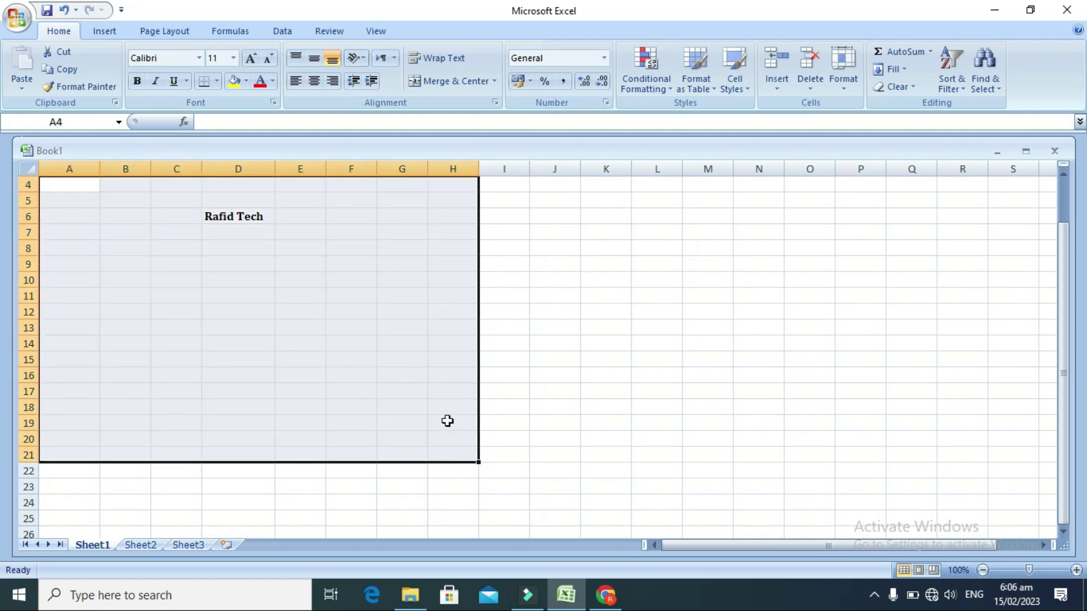
left_click(217, 81)
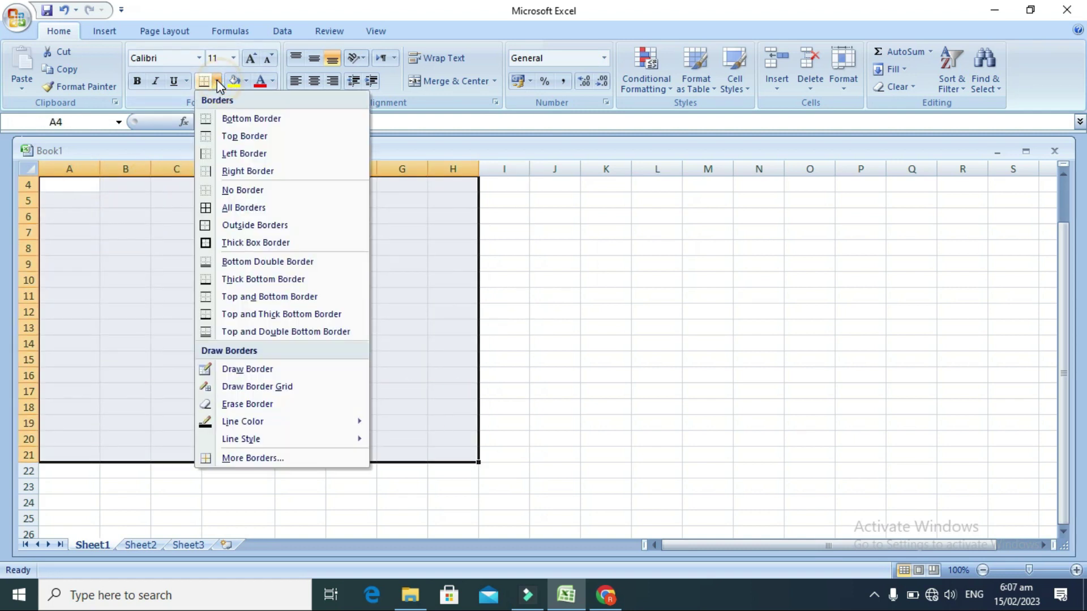
left_click(268, 210)
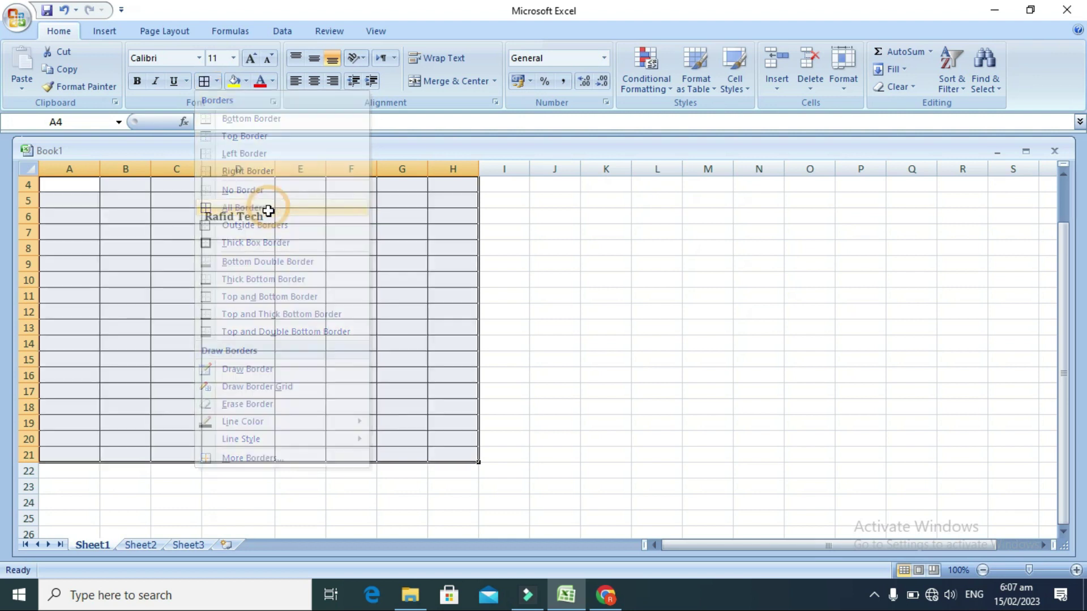
left_click(218, 82)
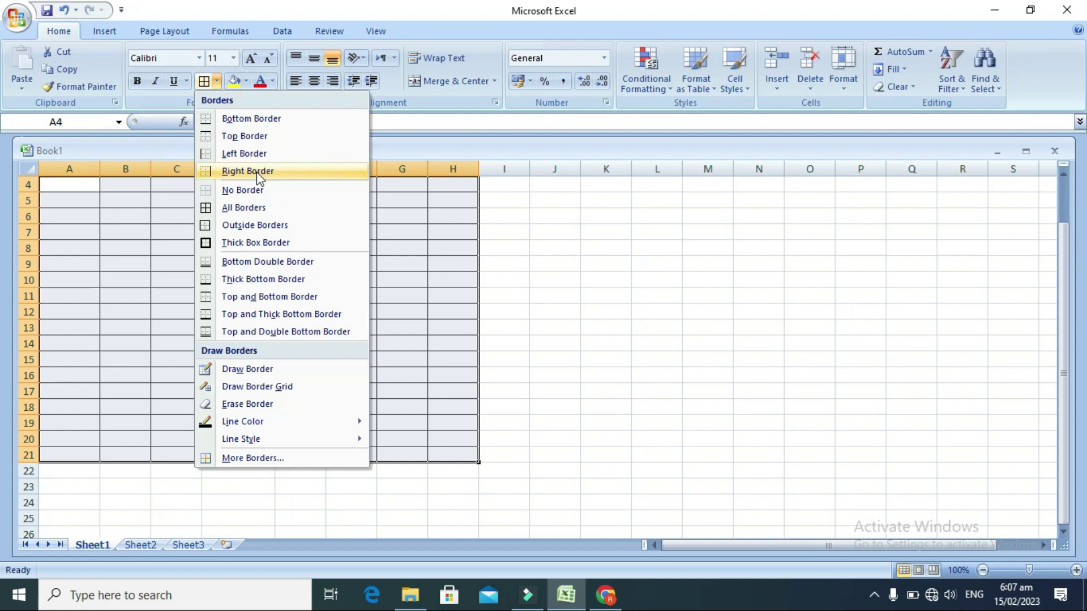
left_click(260, 189)
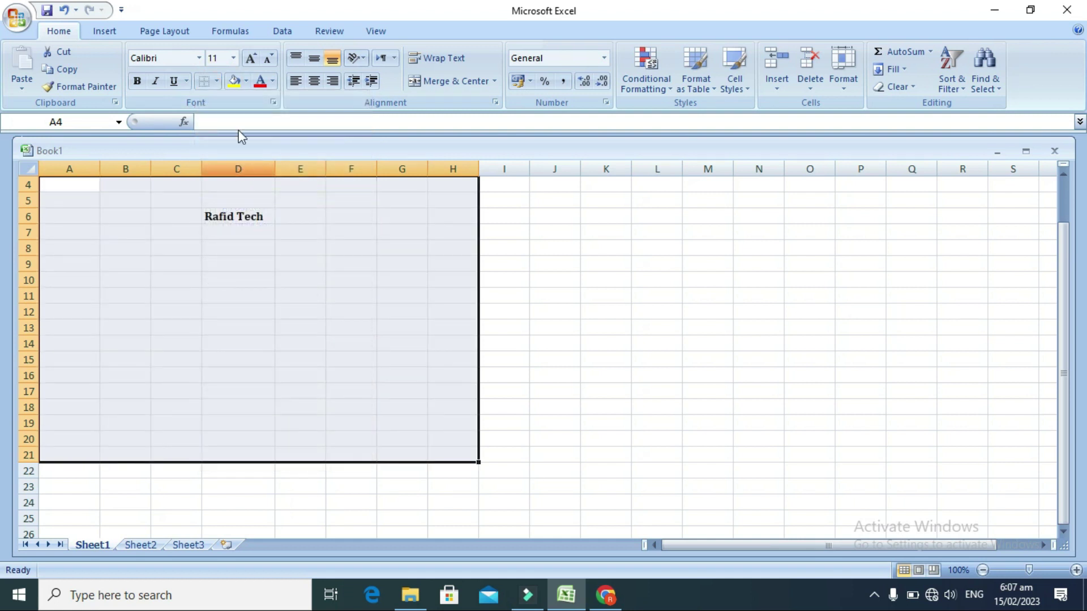
Add a Right Border to the range A4:H21
left_click(216, 81)
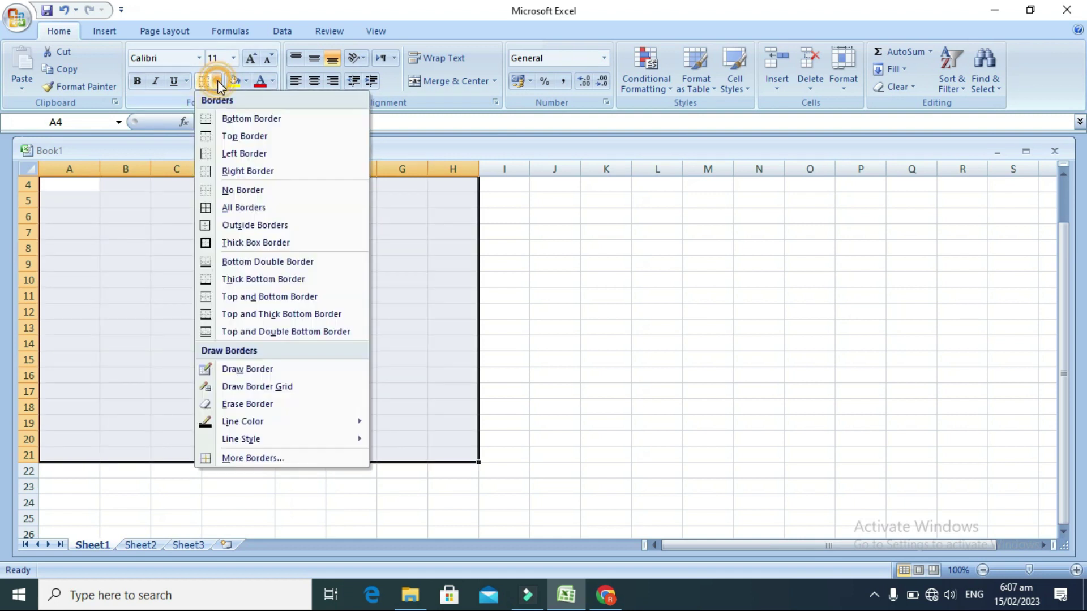
left_click(253, 172)
left_click(256, 323)
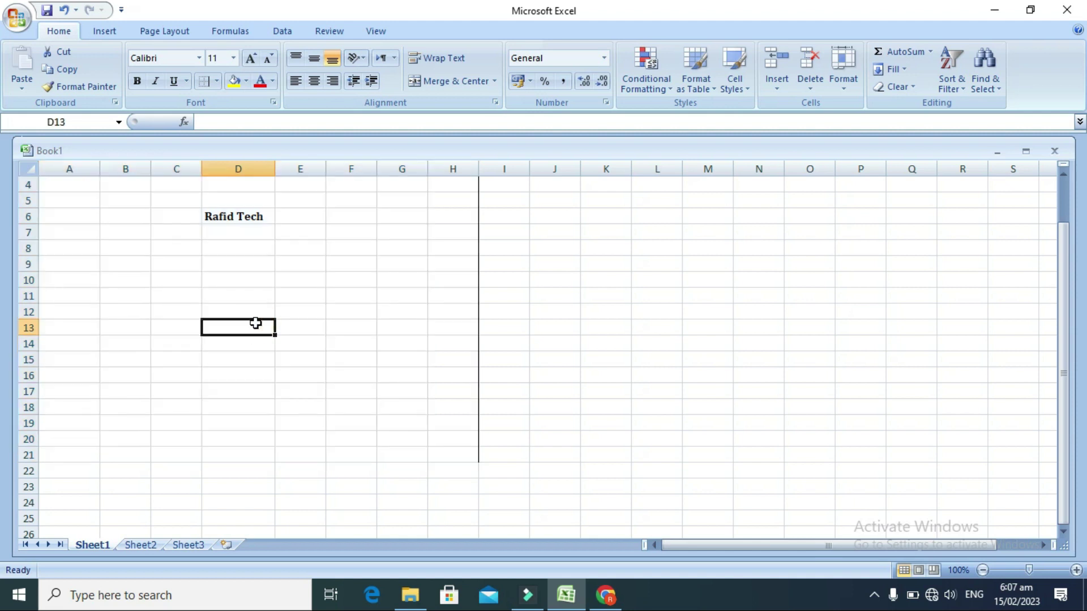
Add a Left Border to the range A4:H21
left_click_drag(73, 186, 441, 451)
left_click(217, 81)
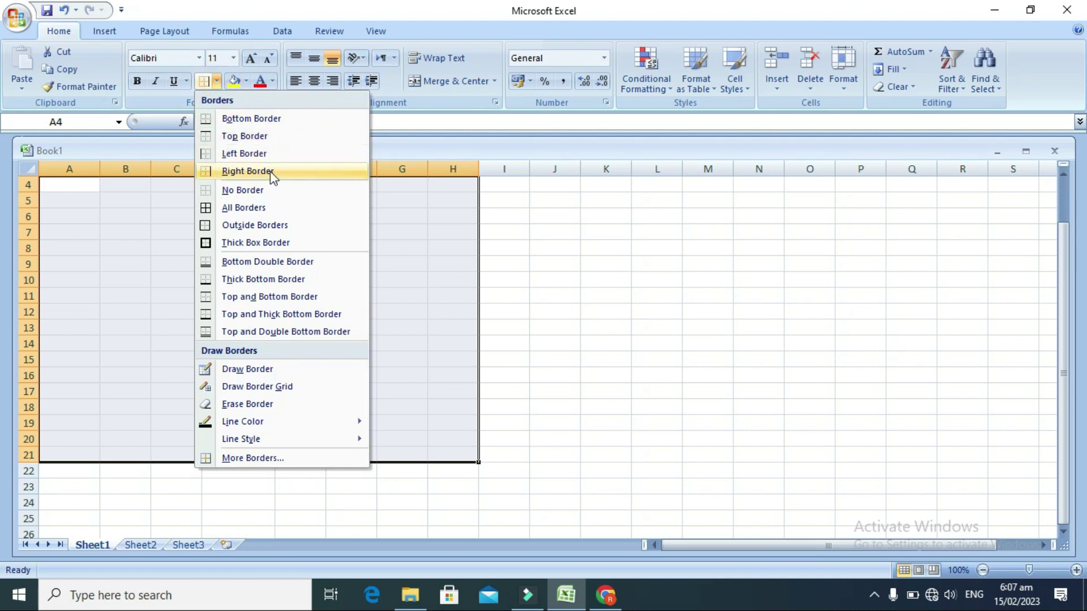
left_click(264, 155)
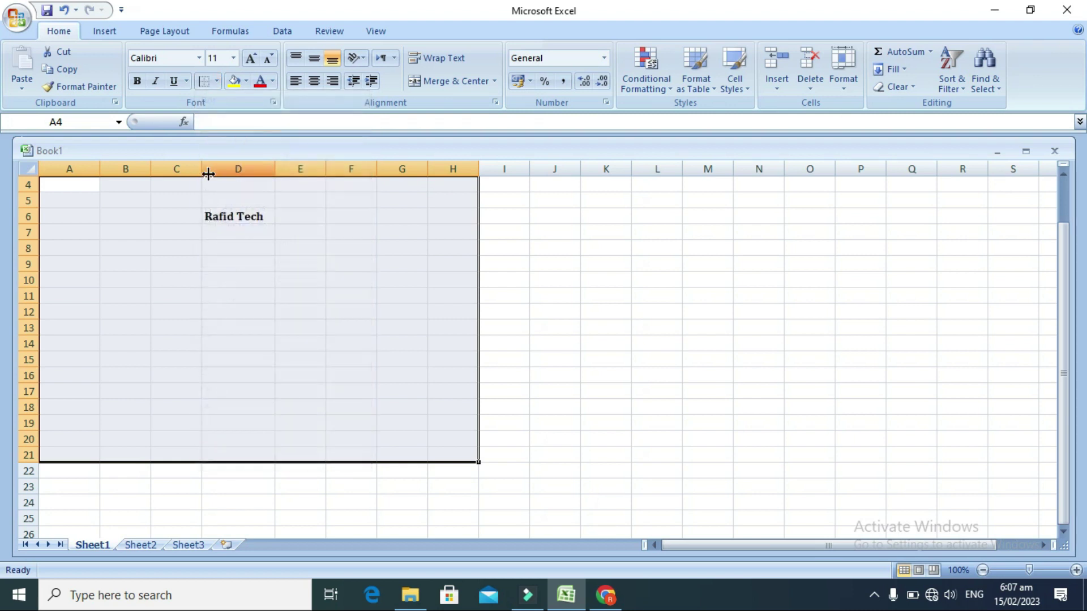
left_click(189, 327)
Add a Top Border and a Bottom Border to the range A4:H21
left_click_drag(76, 186, 452, 459)
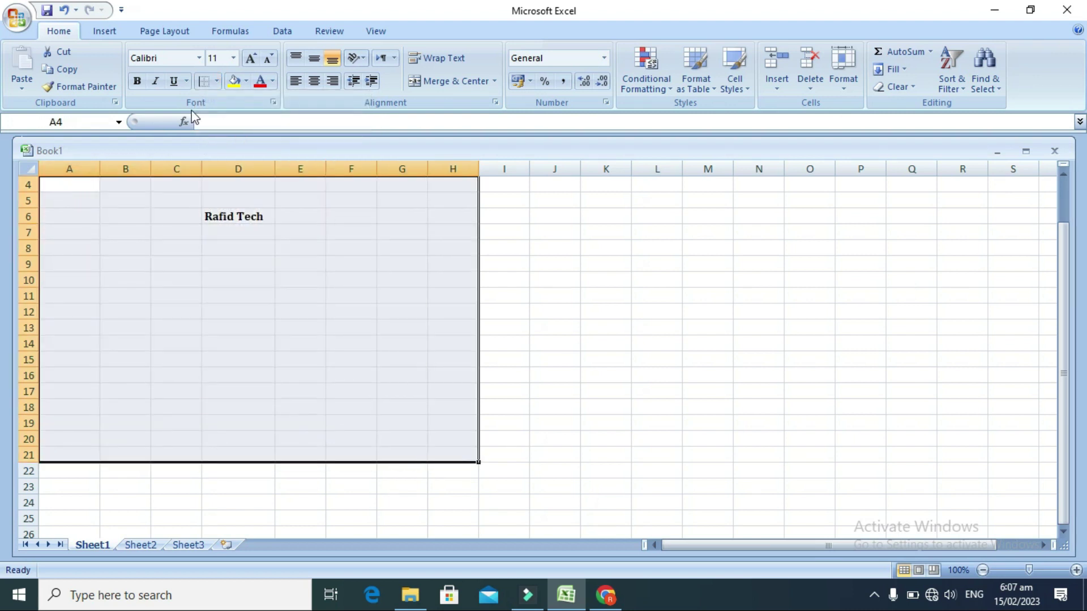
left_click(217, 81)
left_click(247, 141)
left_click(216, 81)
left_click(250, 119)
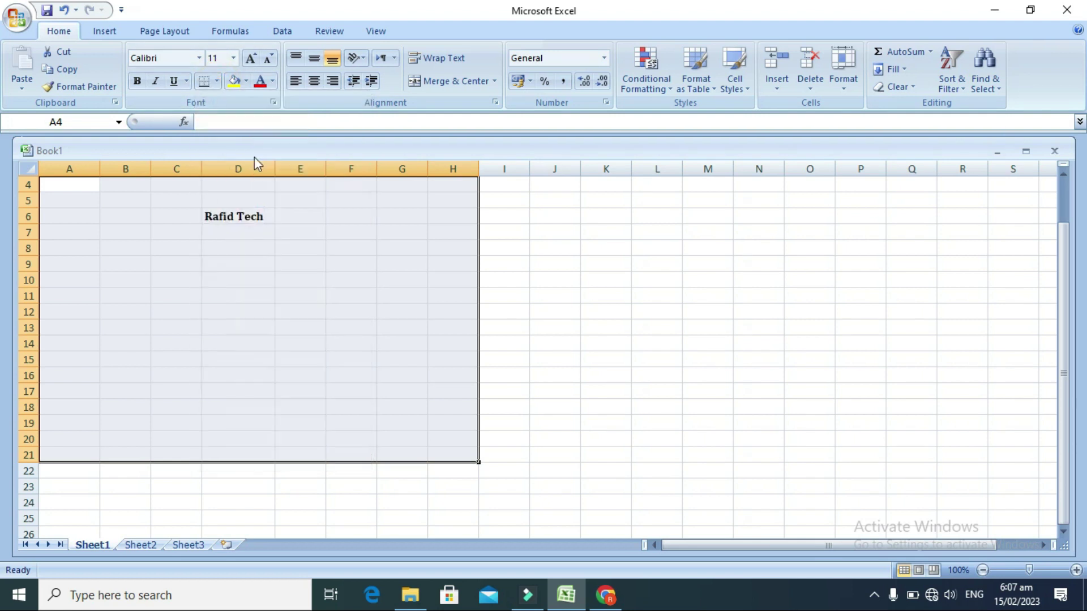
left_click(254, 484)
Apply All Borders to A4:H21 once more, and set the range back to No Border
left_click_drag(68, 168, 459, 434)
left_click(217, 81)
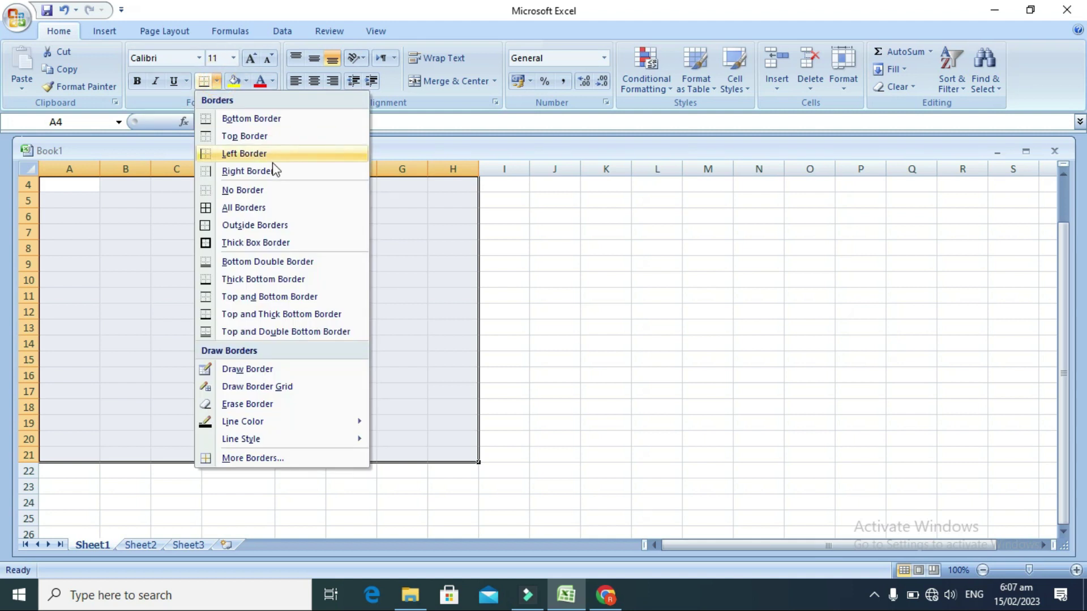
left_click(268, 202)
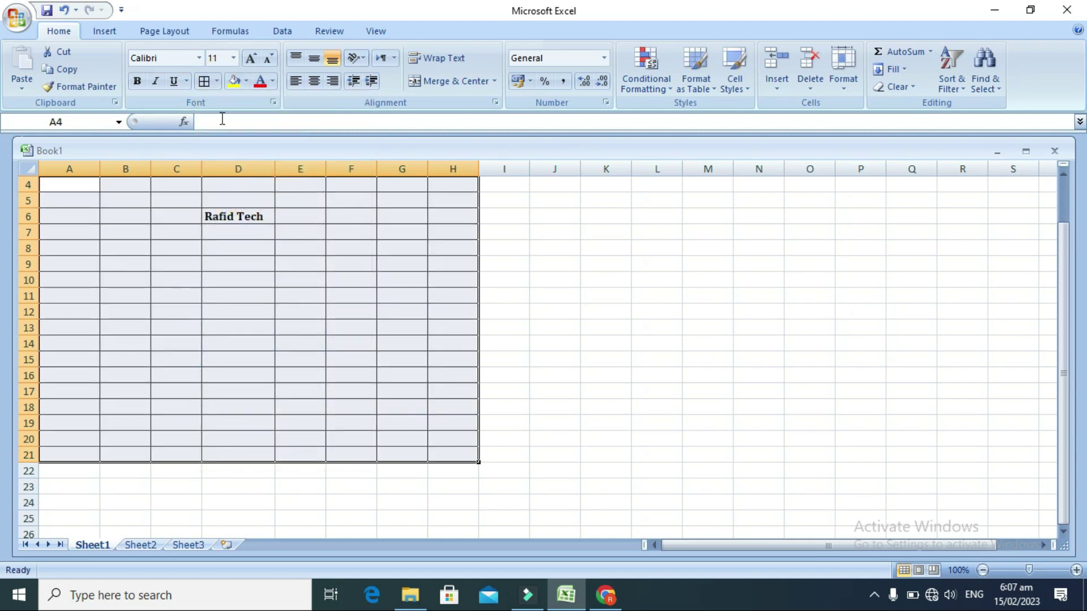
left_click(216, 81)
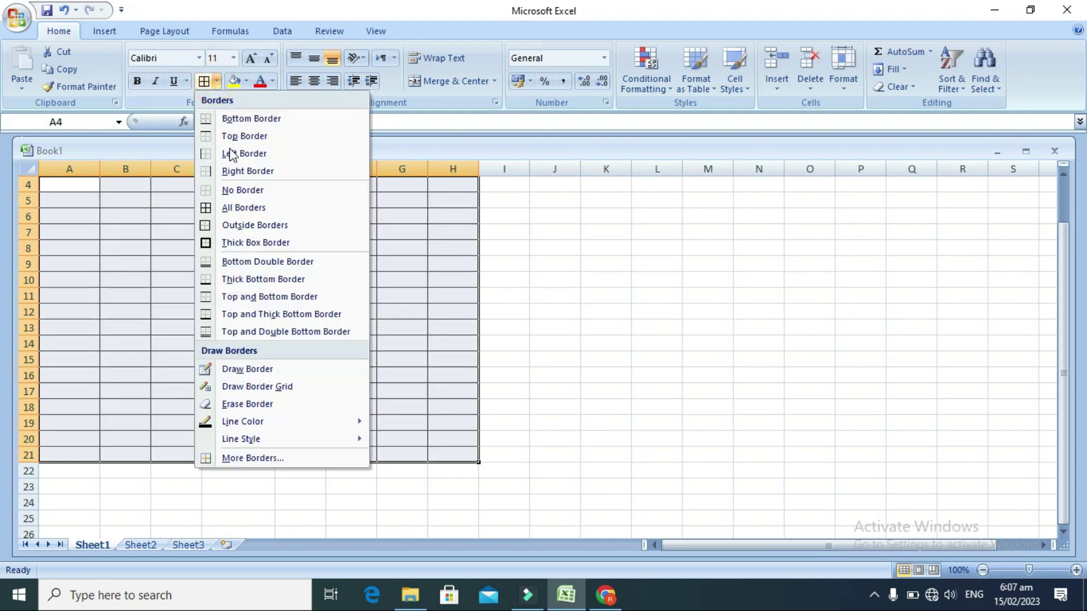
left_click(244, 191)
left_click(418, 336)
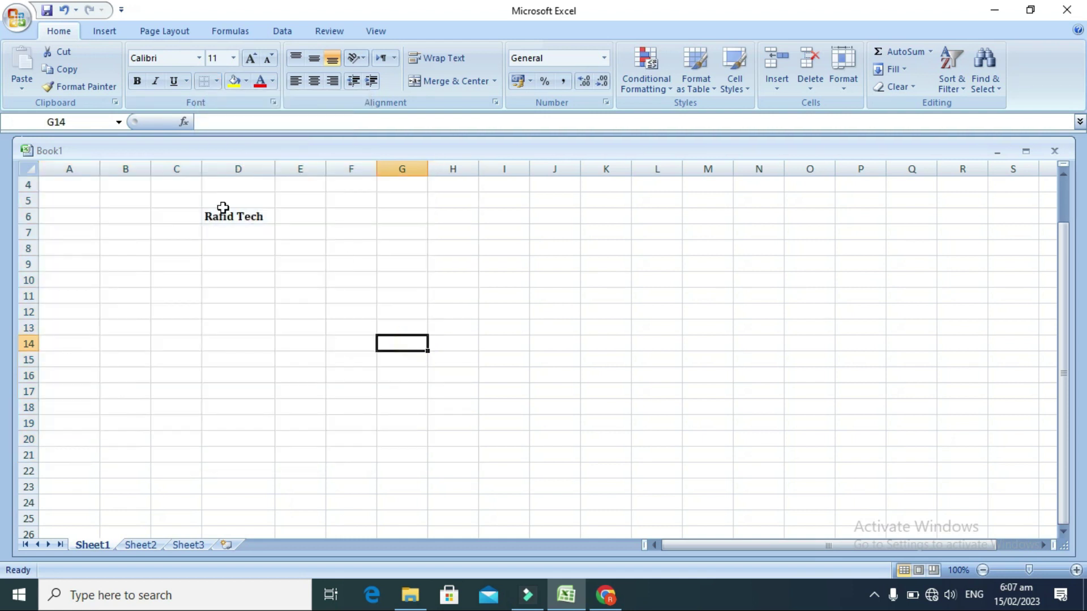
Fill cell D6 with the standard red color
left_click(81, 185)
left_click(244, 222)
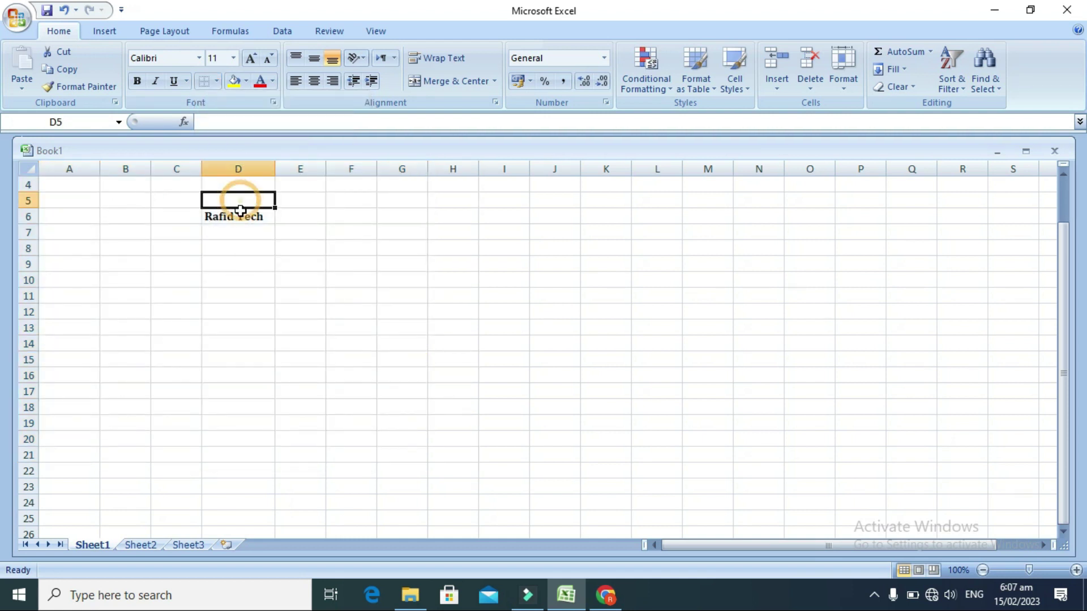
left_click(247, 83)
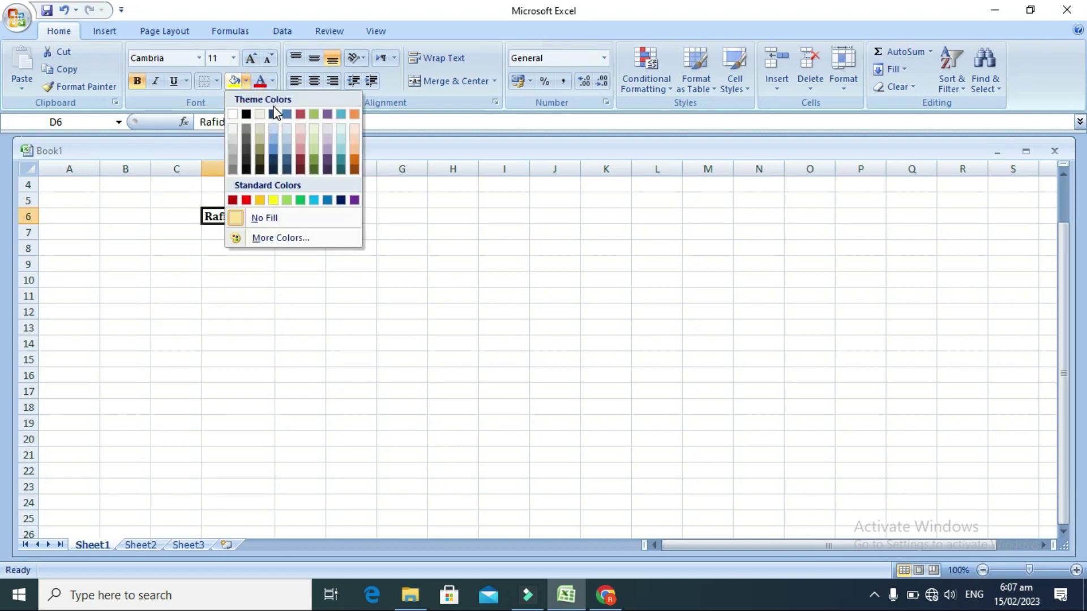
left_click(248, 200)
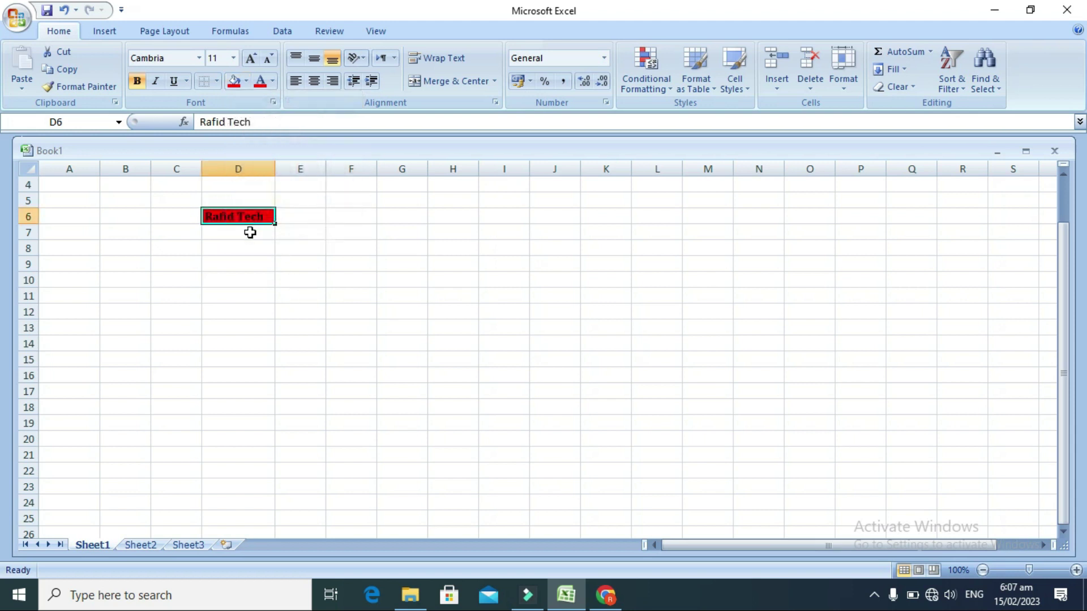
Fill cell D6 with a bright green chosen from the additional standard colors
left_click(246, 81)
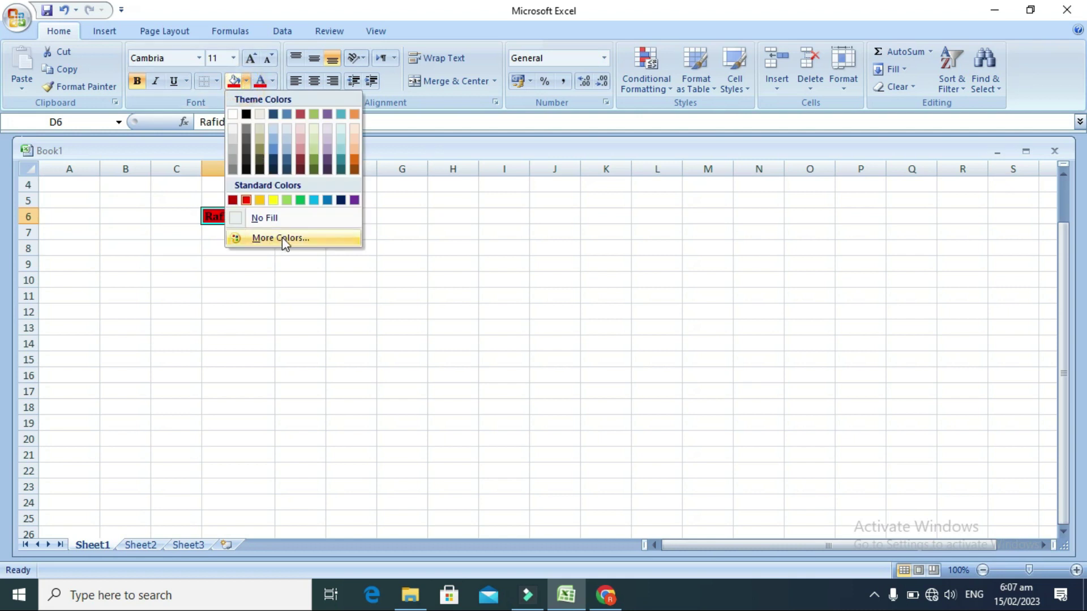
left_click(316, 238)
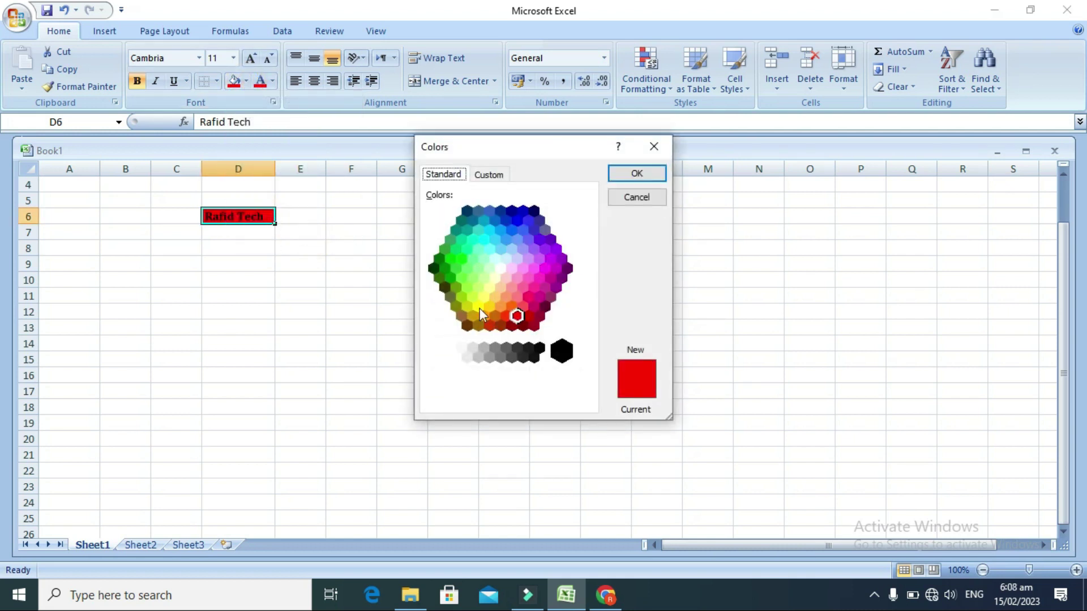
left_click(456, 269)
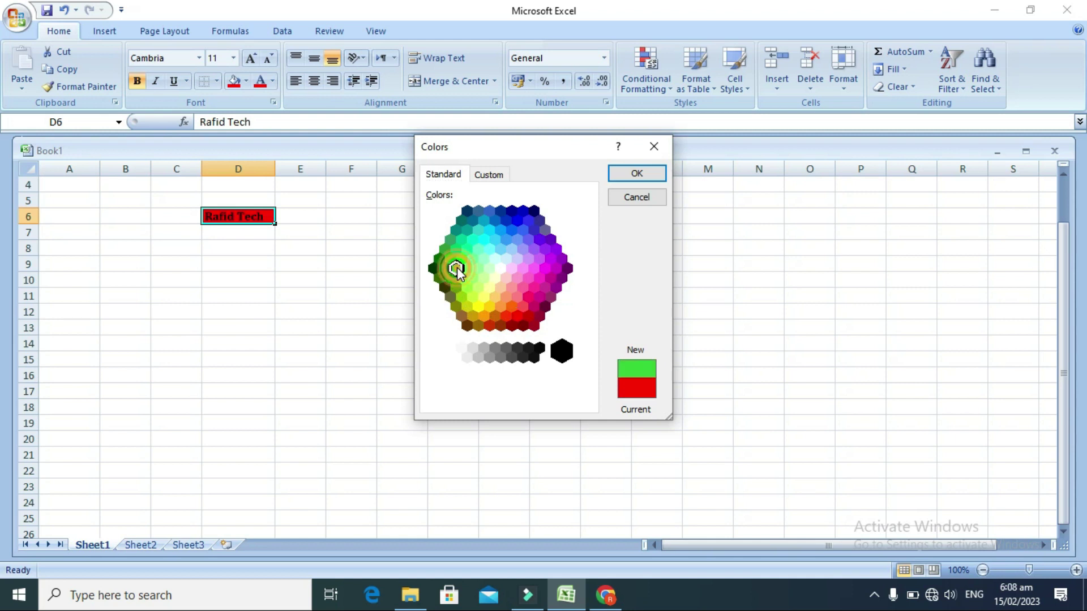
left_click(638, 176)
left_click(249, 231)
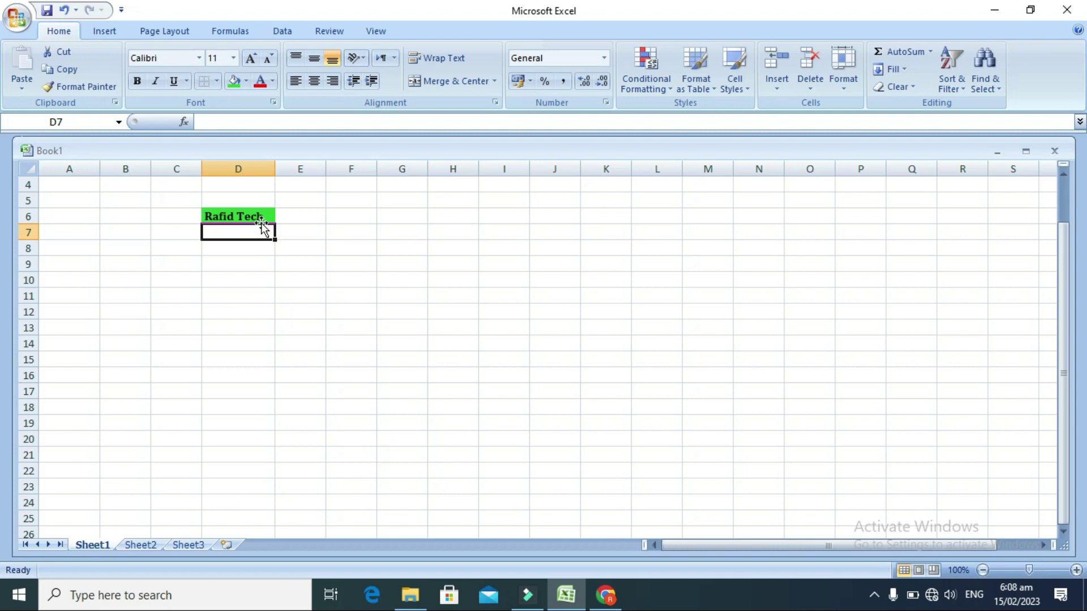
Undo the last two fill color changes on cell D6
left_click(256, 214)
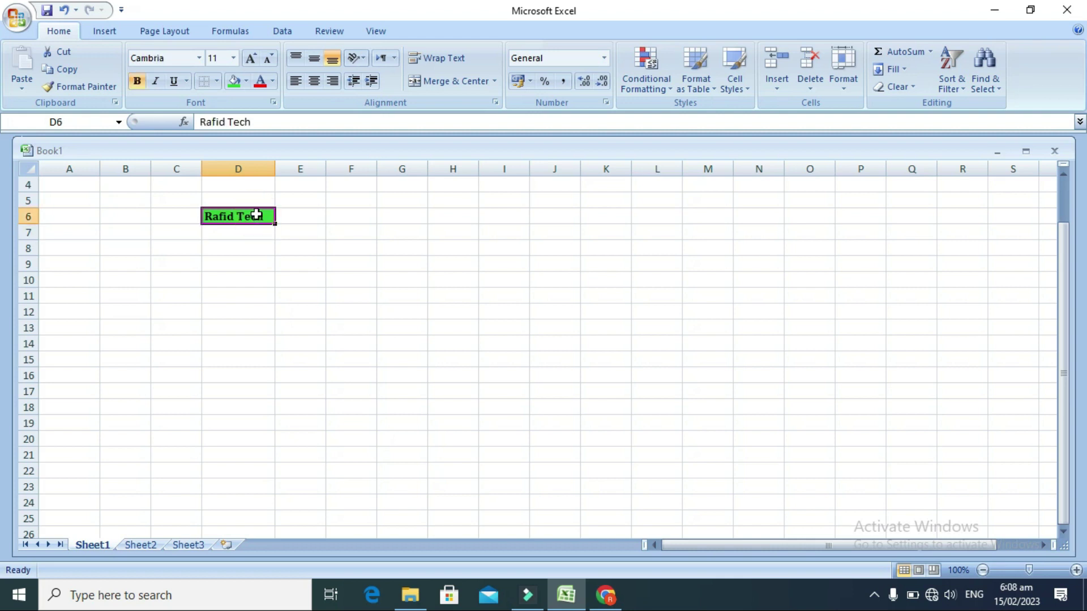
key("ctrl+z")
key("ctrl+z")
View the theme, standard and additional font colors available for cell D6 without applying one
left_click(274, 82)
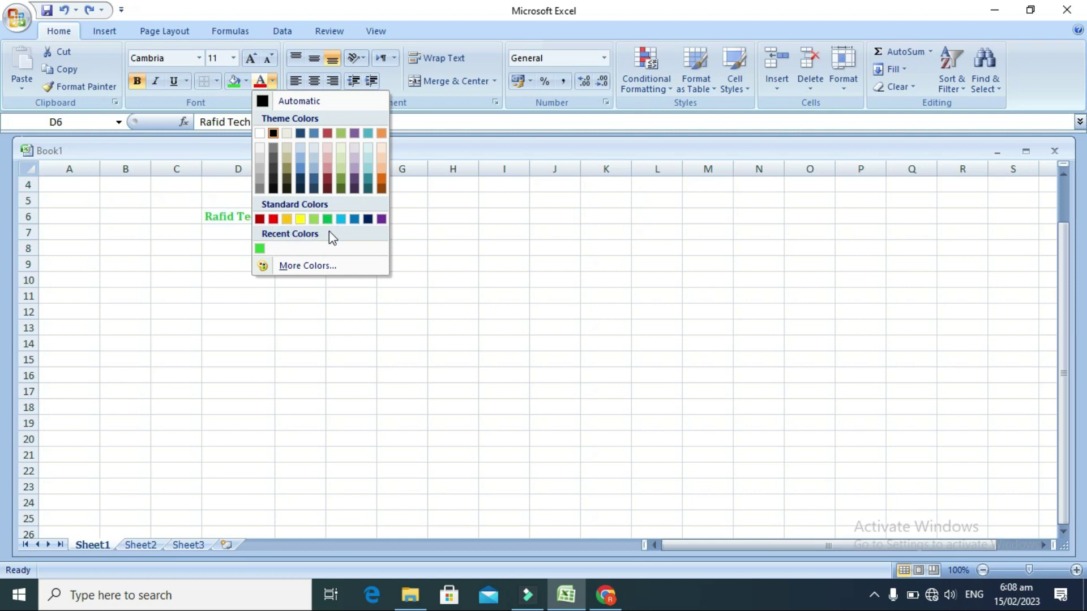
left_click(328, 266)
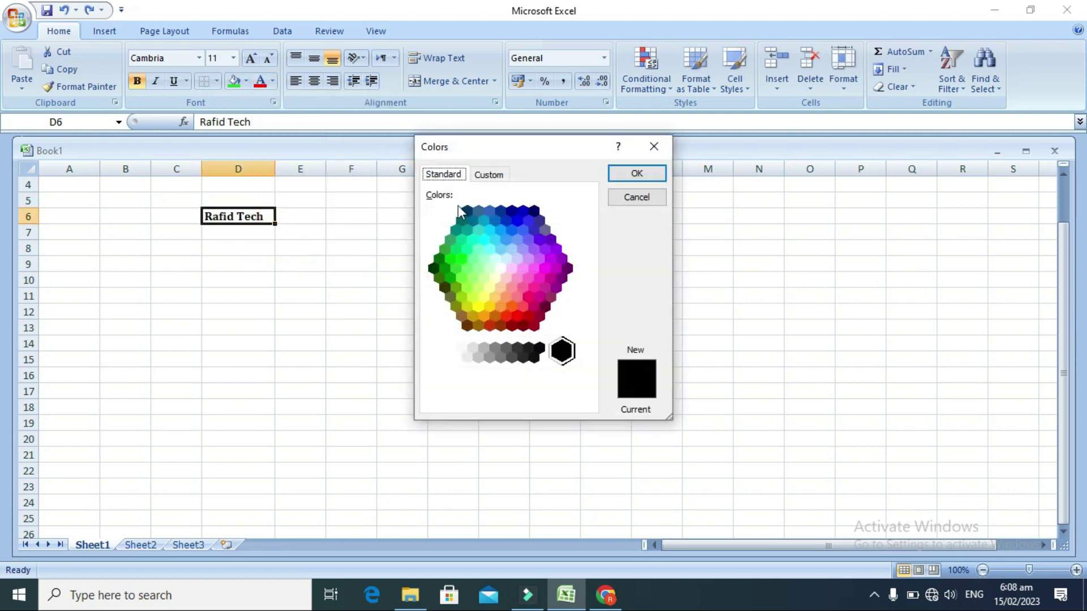
left_click(649, 148)
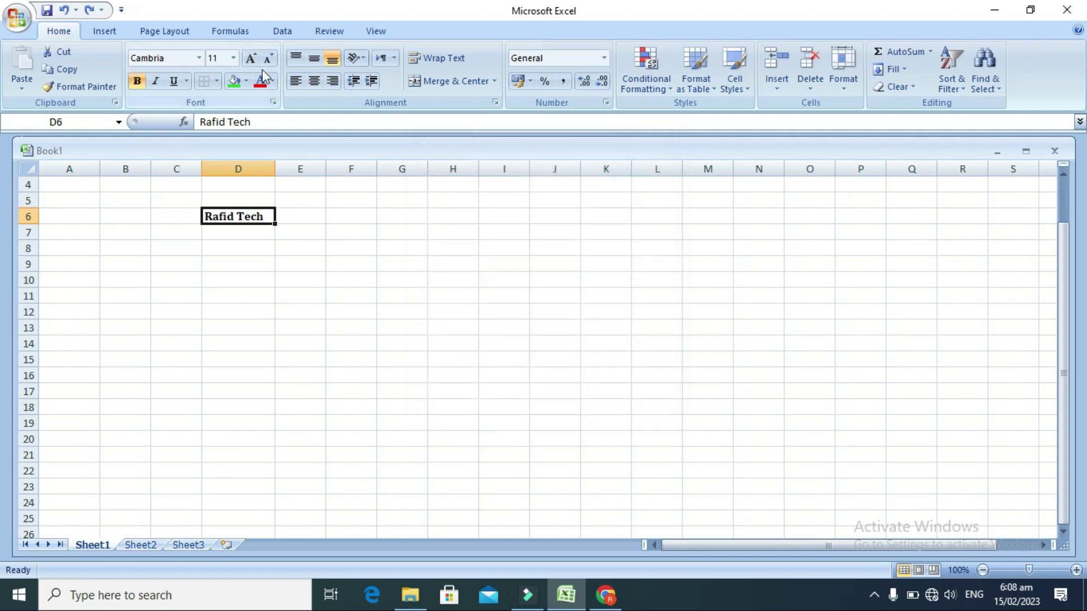
View the Font and Fill settings in the Format Cells dialog for cell D6, and close it without changes
left_click(274, 102)
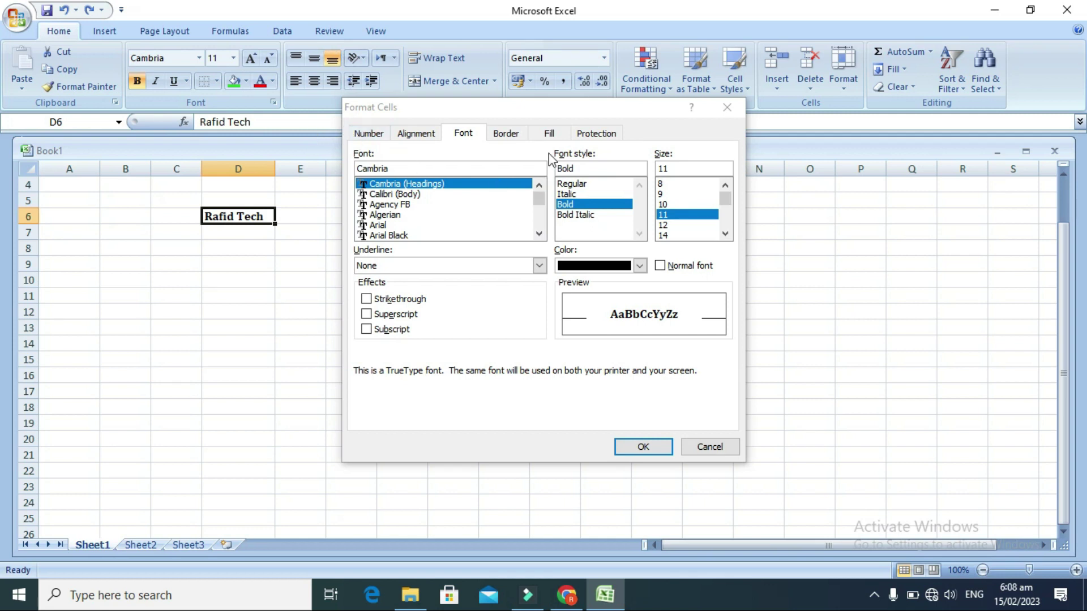
left_click(550, 135)
left_click(727, 107)
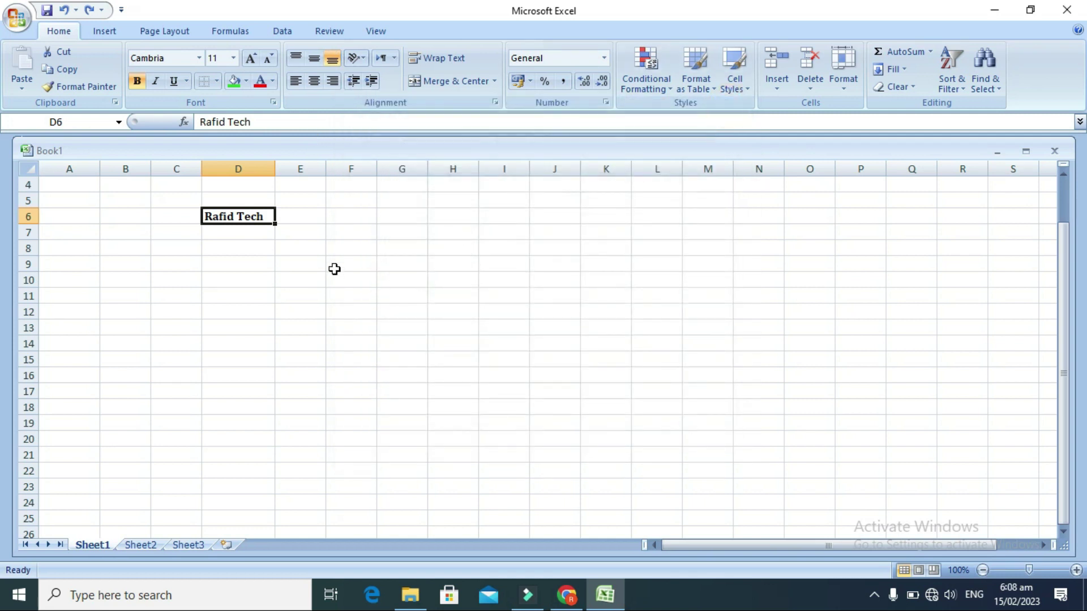